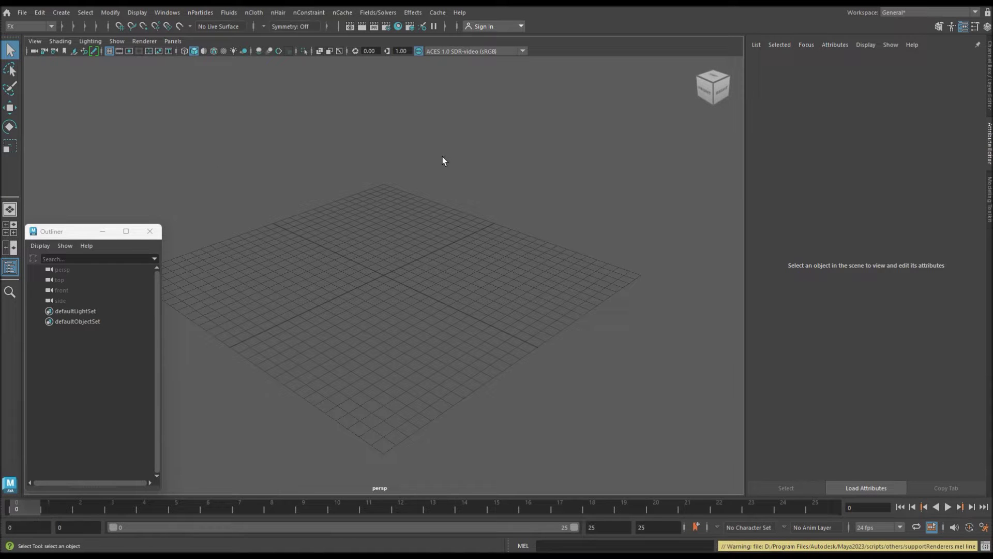
Switch to the FX menu set and create an nParticle emitter at the origin.
click(51, 26)
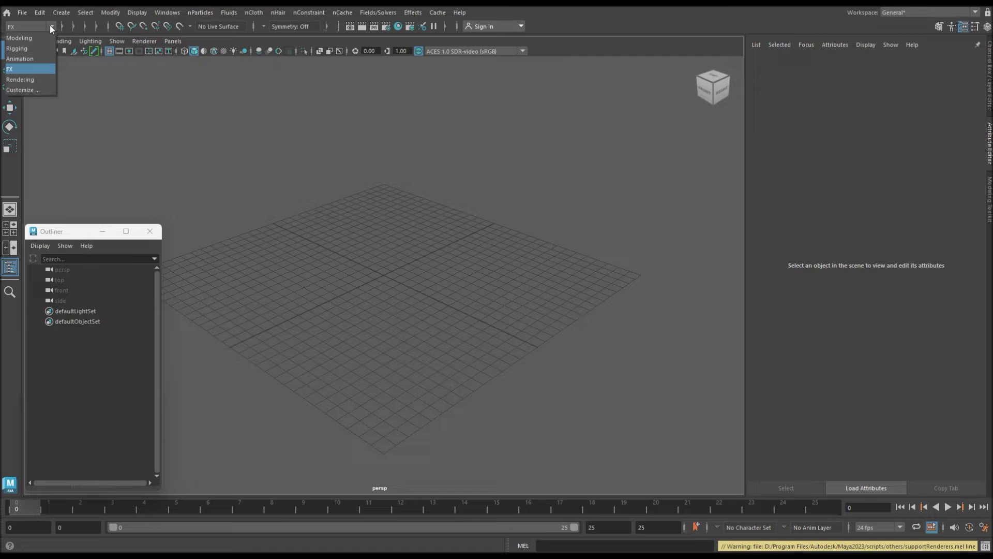
click(30, 69)
click(206, 12)
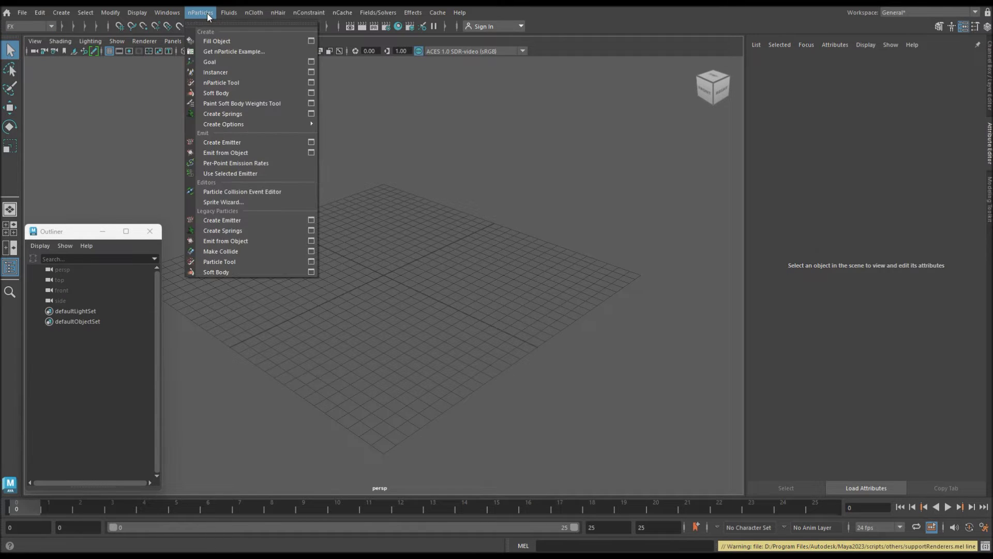
click(242, 142)
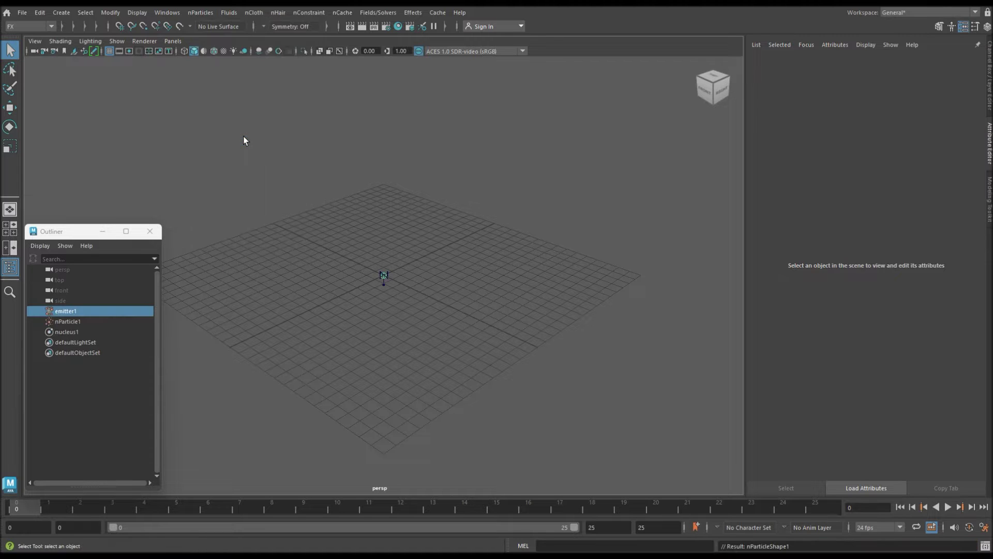
Make emitter1 a Volume emitter with a Sphere volume shape.
scroll(466, 240, up, 3)
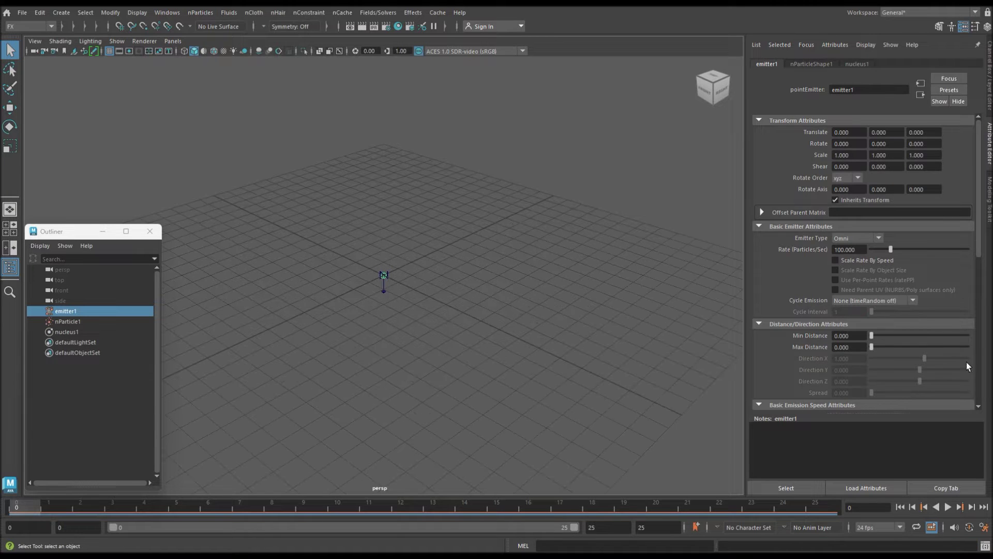
click(881, 240)
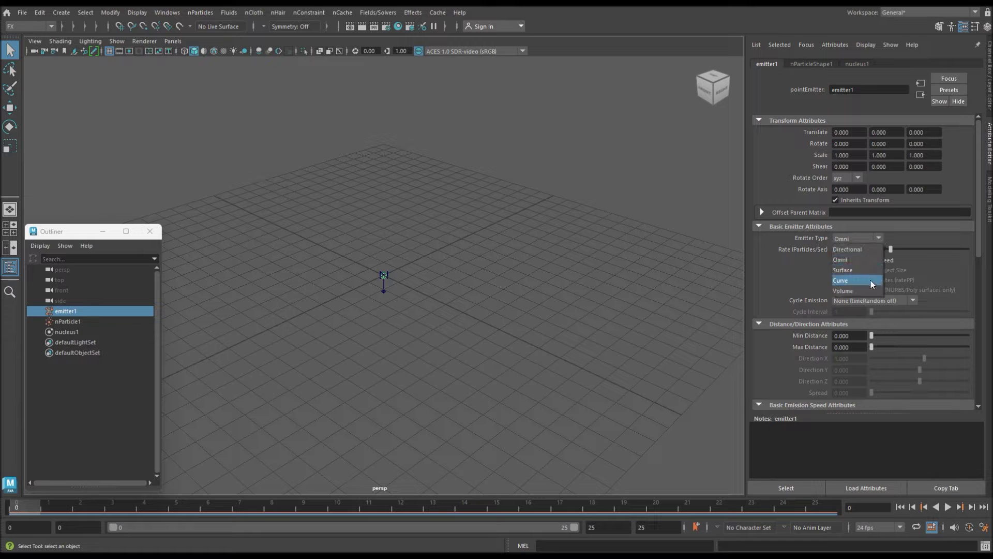
click(852, 293)
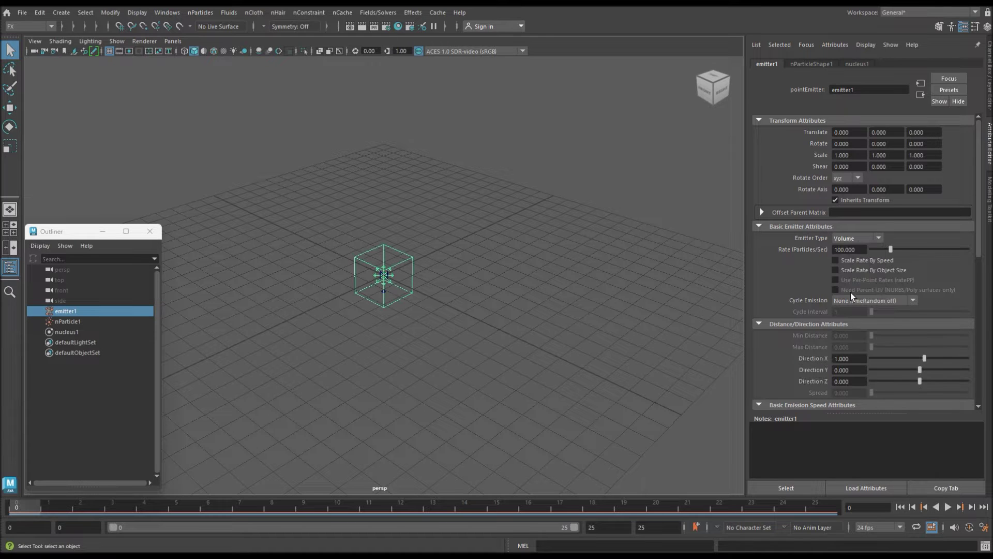
scroll(914, 284, down, 3)
scroll(858, 321, down, 3)
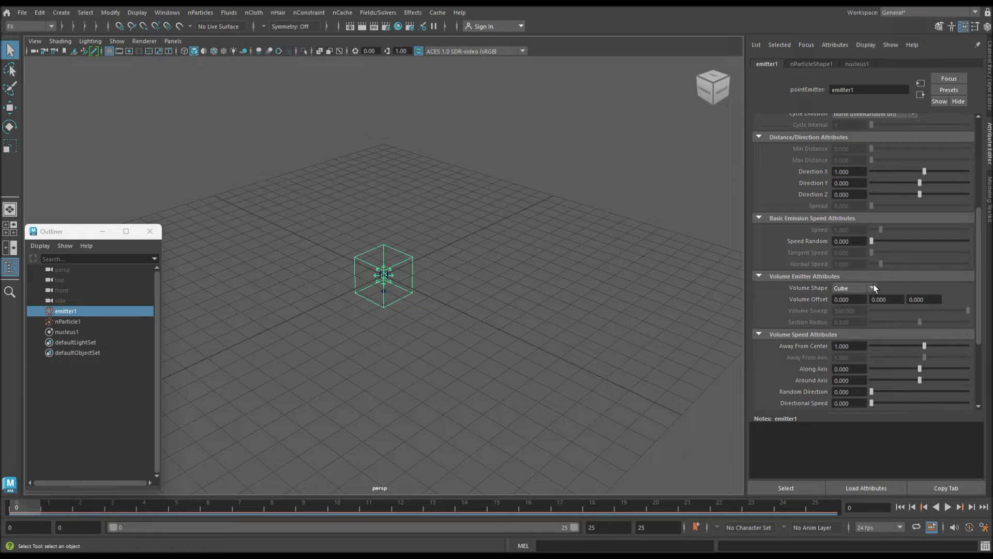
click(872, 288)
click(853, 309)
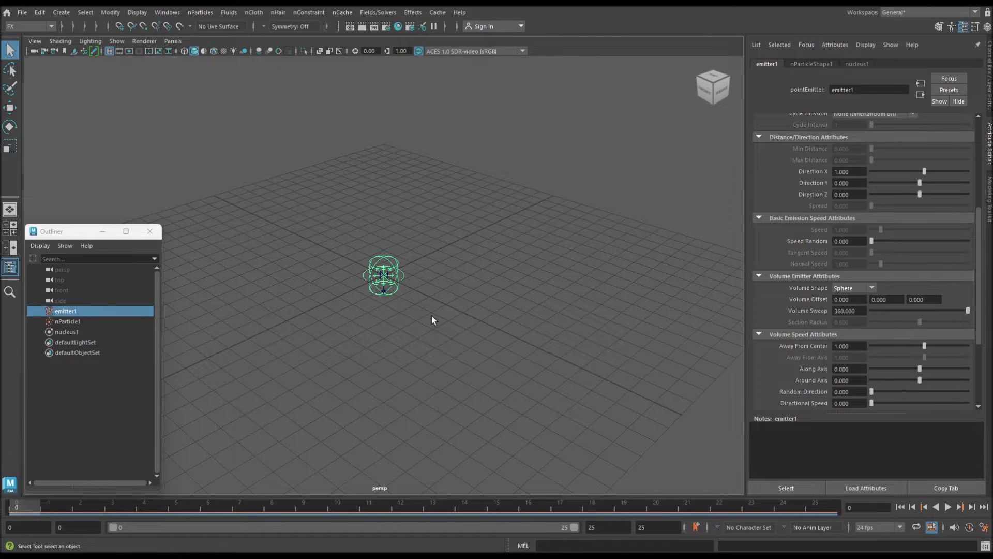
Orbit to a lower side angle, reselect the sphere emitter and show nucleus1's attributes.
click(515, 295)
alt+drag(509, 269, 430, 262)
drag(499, 243, 405, 280)
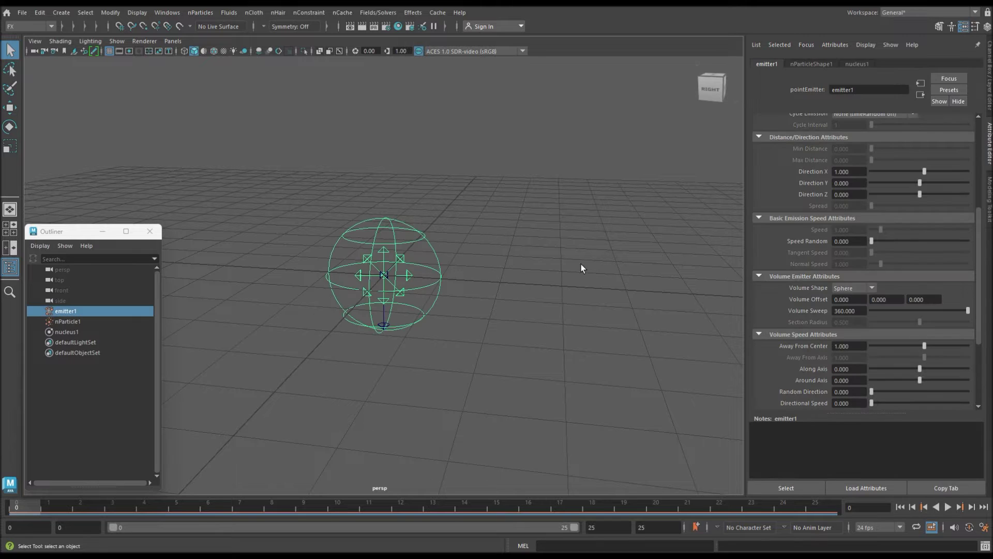
click(859, 65)
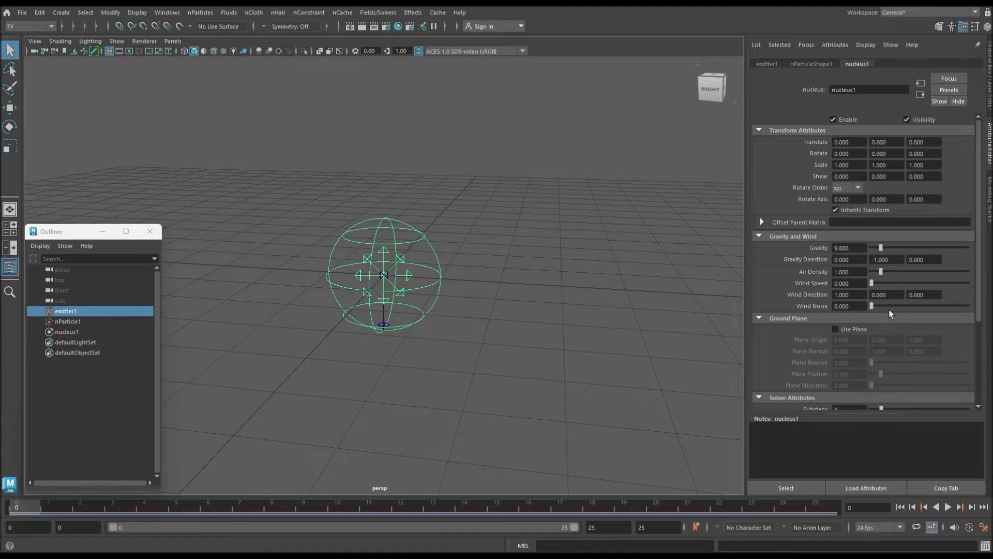
Enable nucleus1's Use Plane ground plane and select the sphere emitter with the Move tool.
click(852, 330)
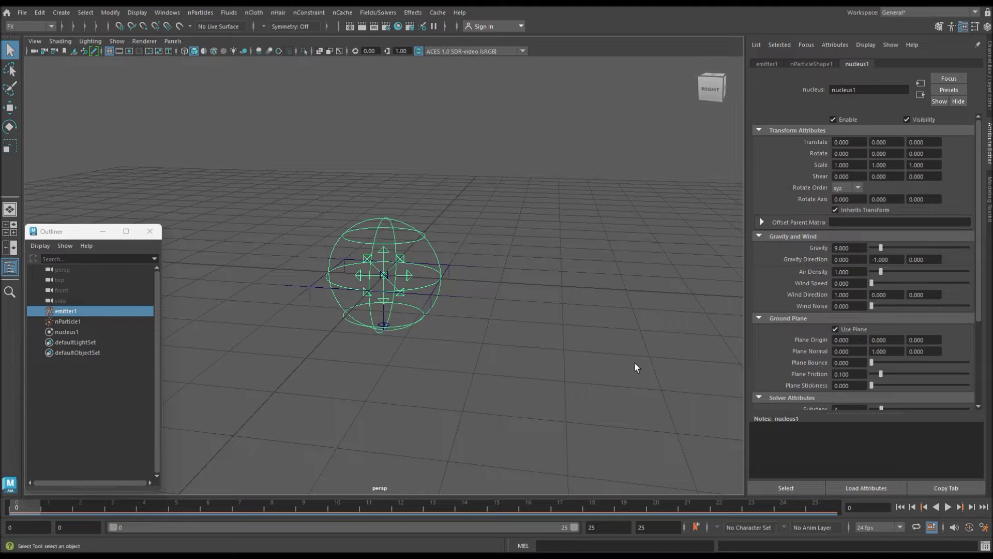
click(523, 188)
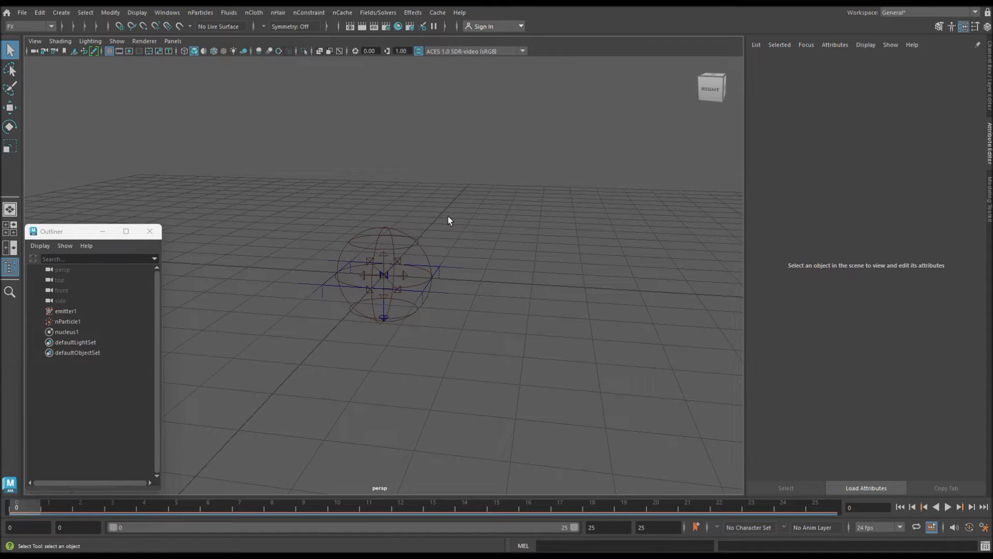
drag(445, 217, 430, 328)
key(w)
scroll(390, 252, down, 3)
Set the playback end time to 1000 frames.
click(615, 528)
text(1000)
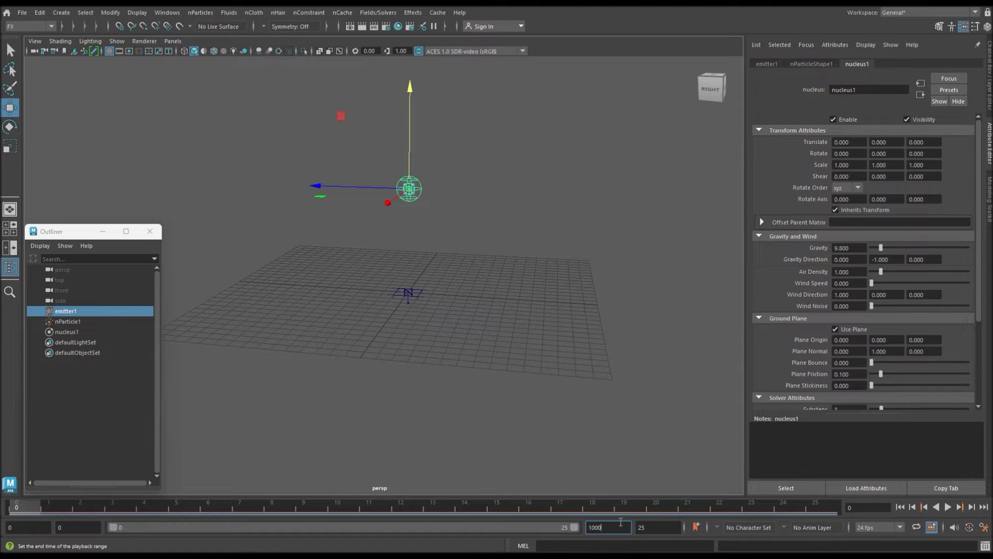
key(Return)
Play the simulation to watch particles fall, stop around frame 104, and rewind to frame 0.
click(610, 423)
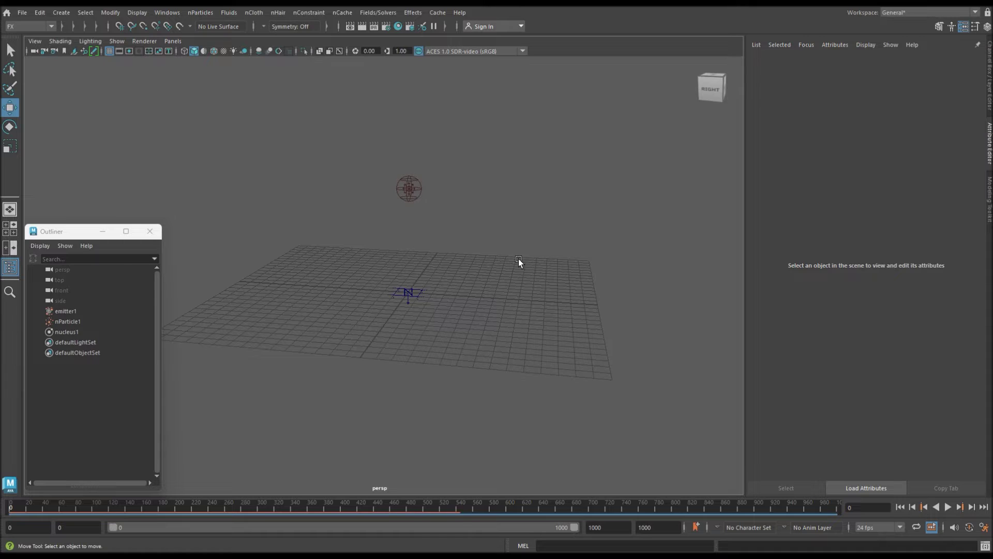
click(948, 507)
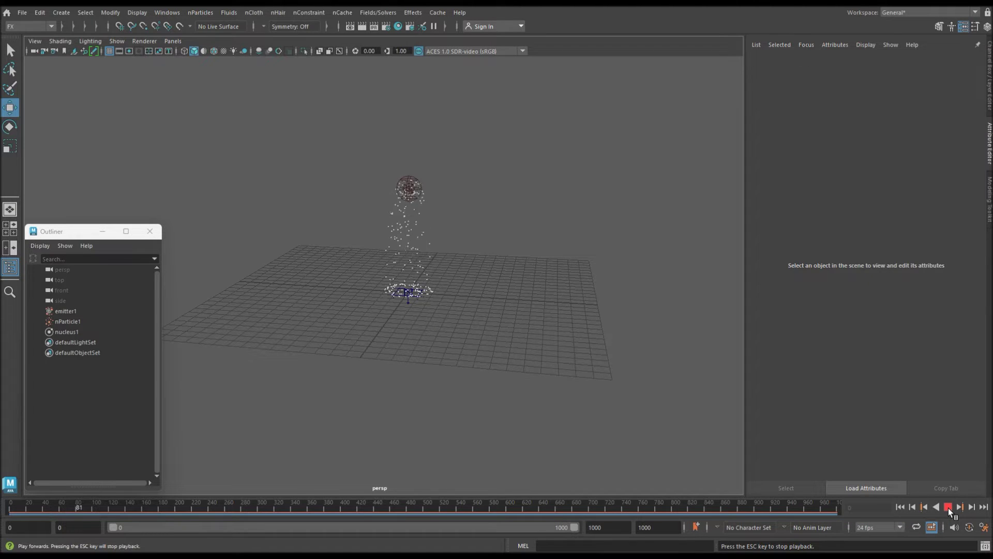
click(948, 507)
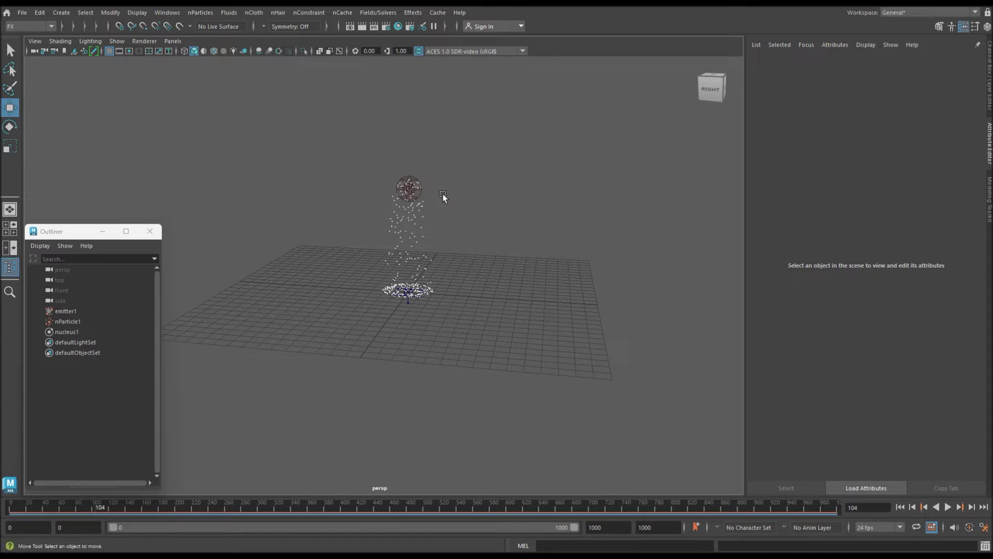
key(alt+shift+v)
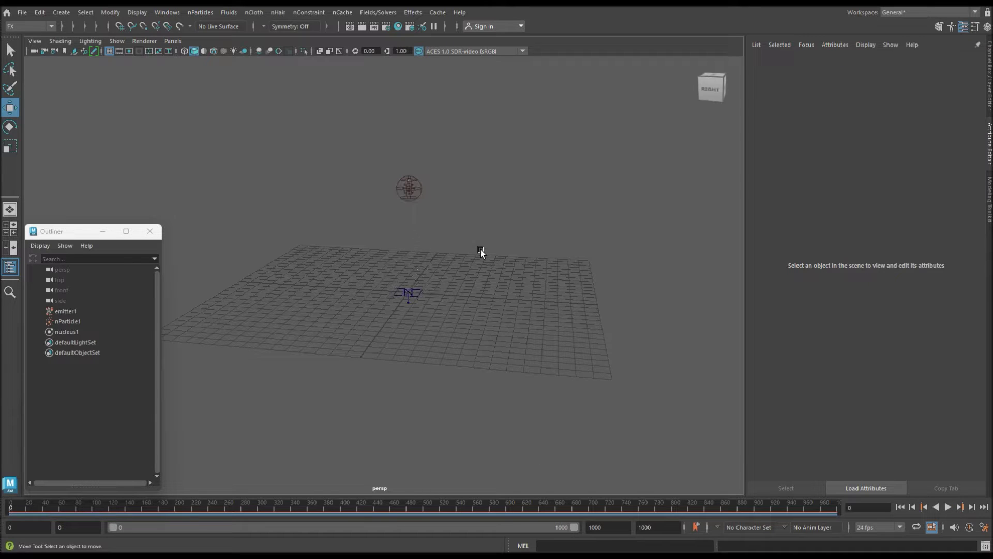
Raise the sphere emitter higher above the ground and set nucleus1 Plane Bounce to 0.4.
drag(477, 232, 327, 149)
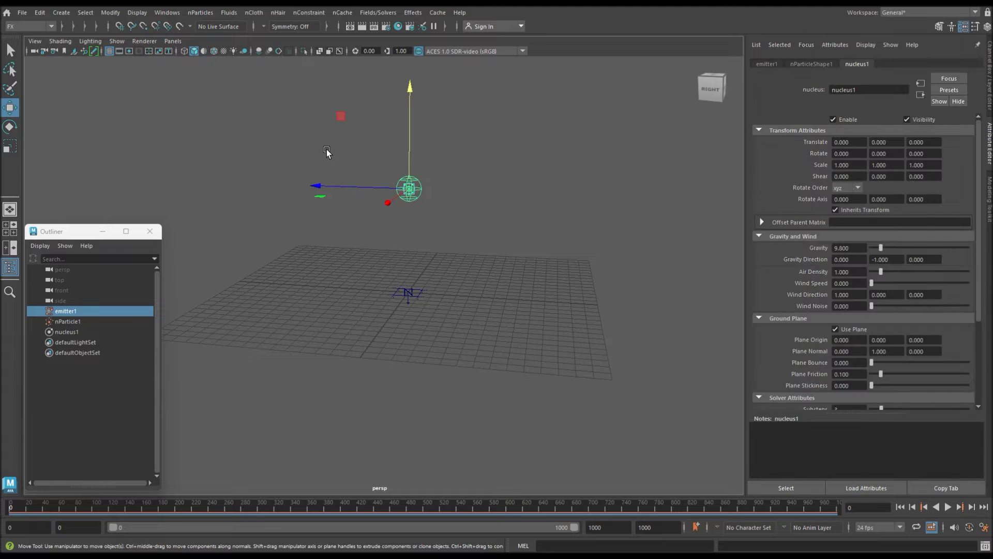
drag(413, 146, 413, 92)
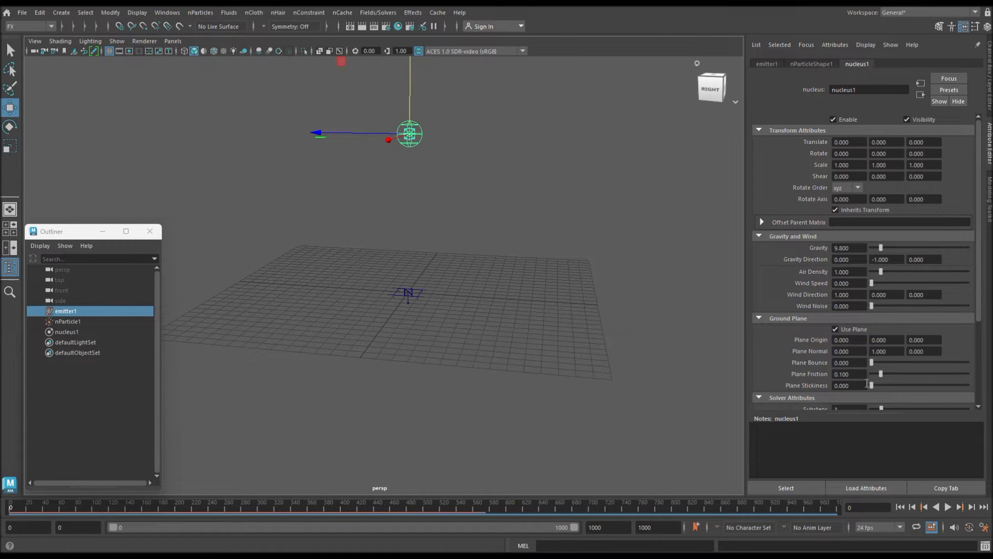
double_click(846, 363)
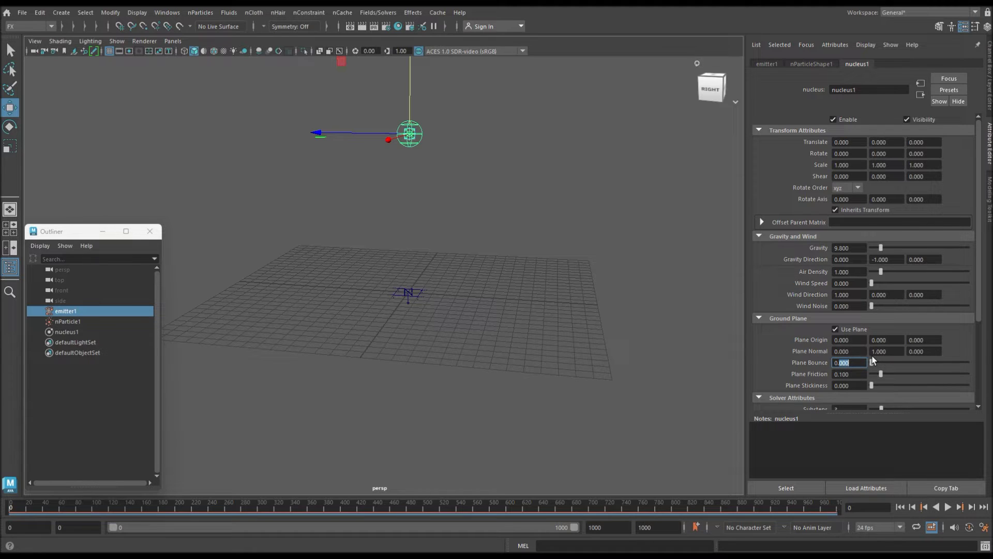
text(3)
key(Return)
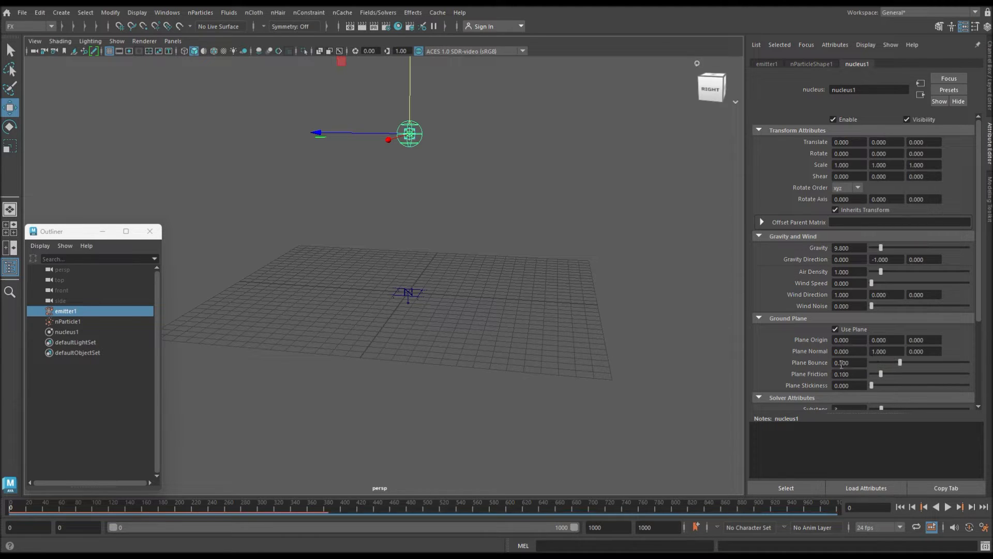
text(4)
key(Return)
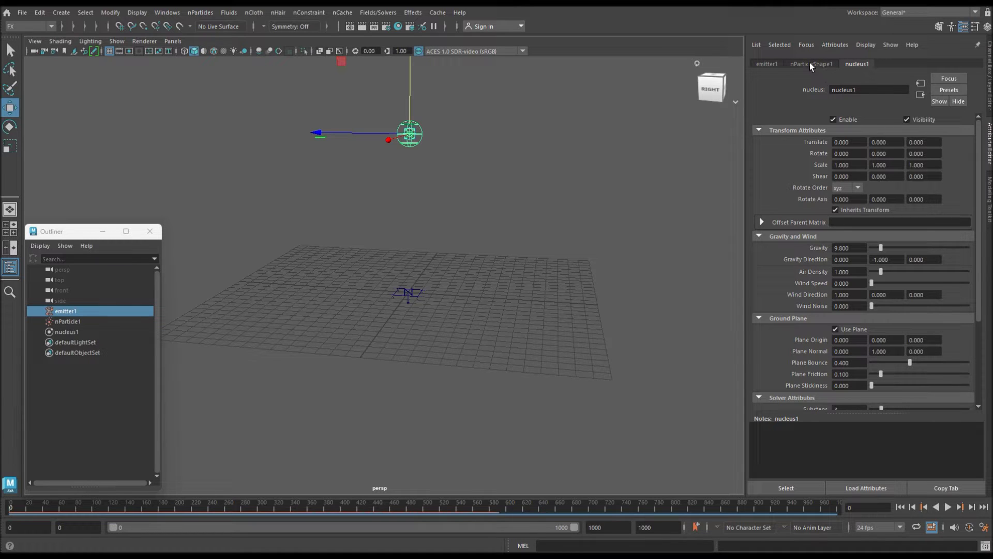
click(810, 63)
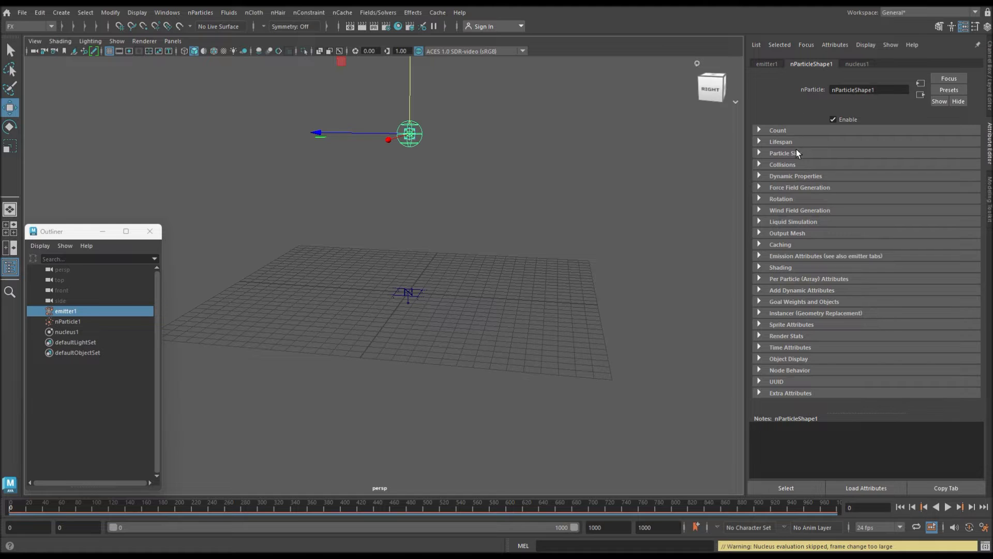
click(768, 64)
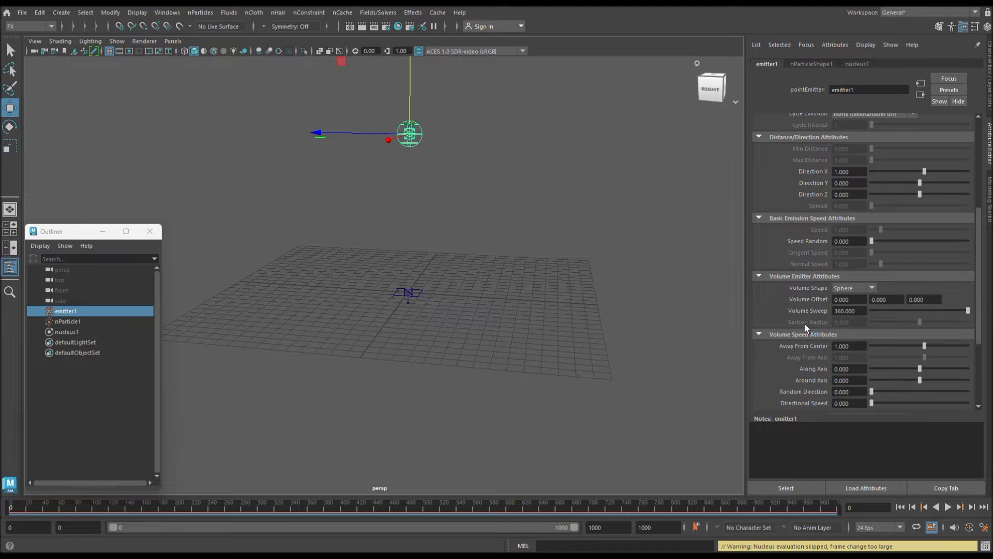
Set emitter1's Away From Center speed to 3.
click(863, 347)
drag(863, 347, 796, 344)
text(5)
key(BackSpace)
text(3)
key(Return)
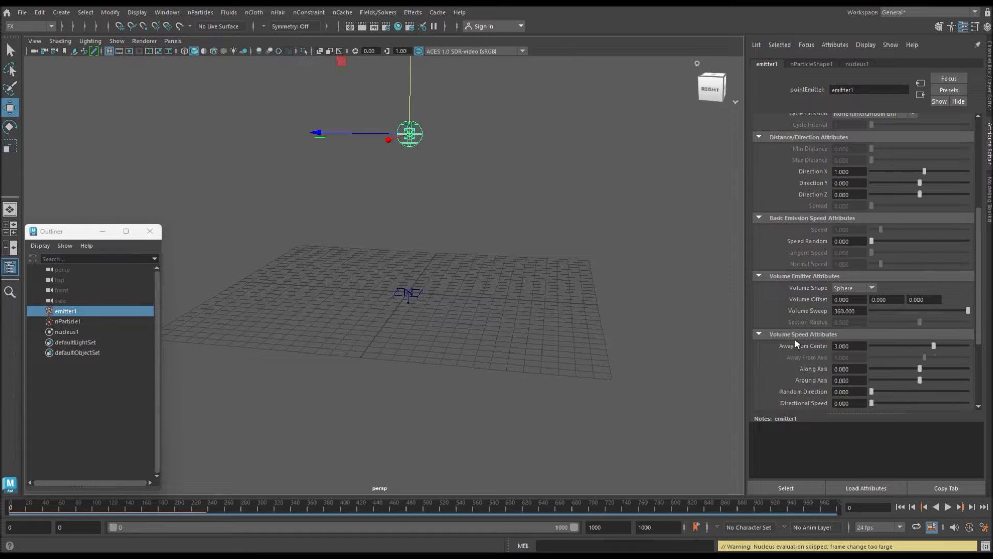
Review nucleus1's gravity and ground plane settings, then expand nParticleShape1's Shading section.
click(817, 63)
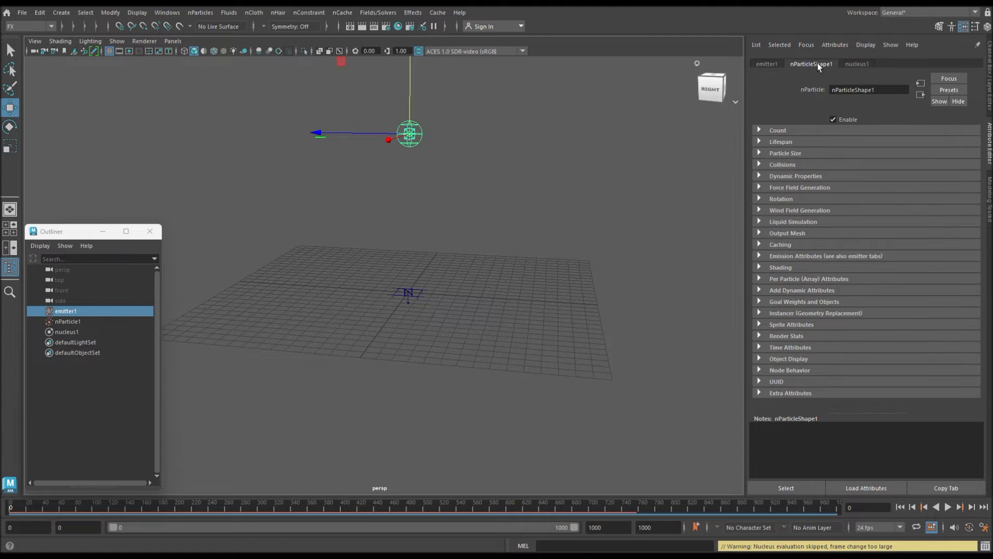
click(862, 63)
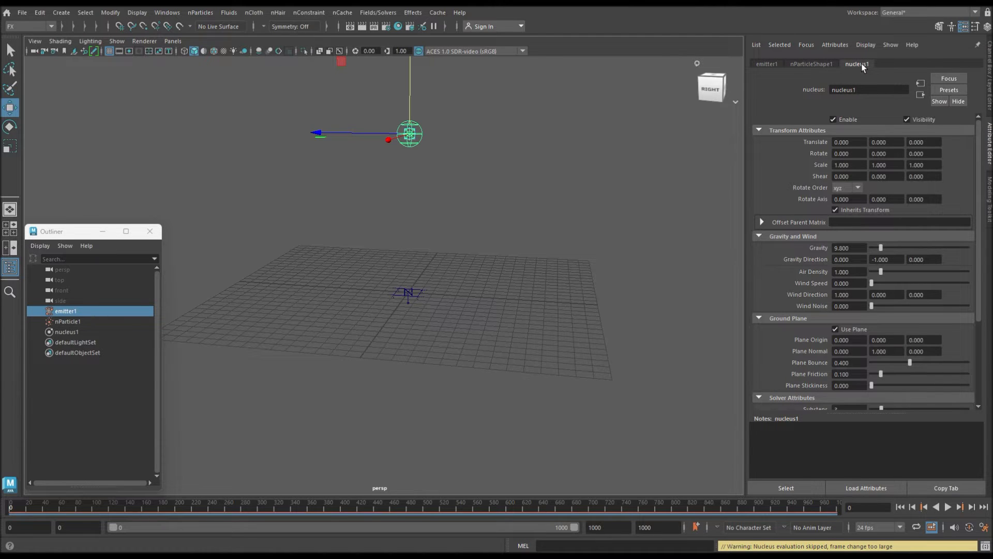
click(821, 62)
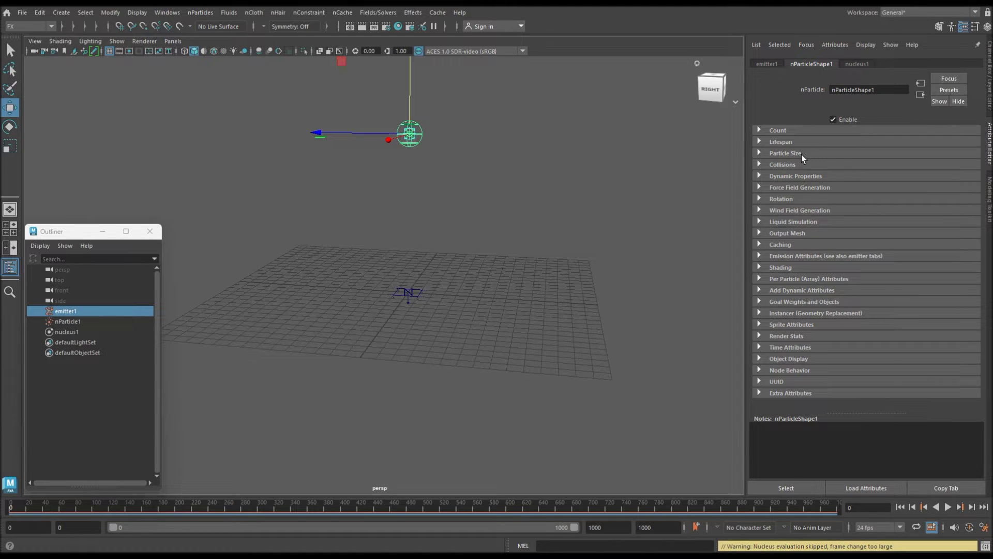
click(799, 267)
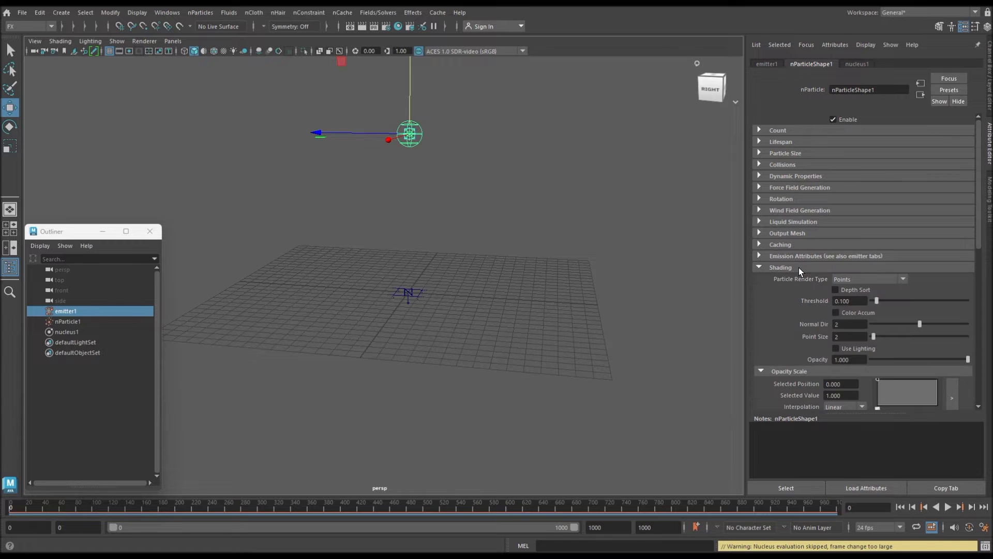
Set Particle Render Type to Tube (s/w) with Radius 1 at 0.015.
scroll(834, 182, down, 3)
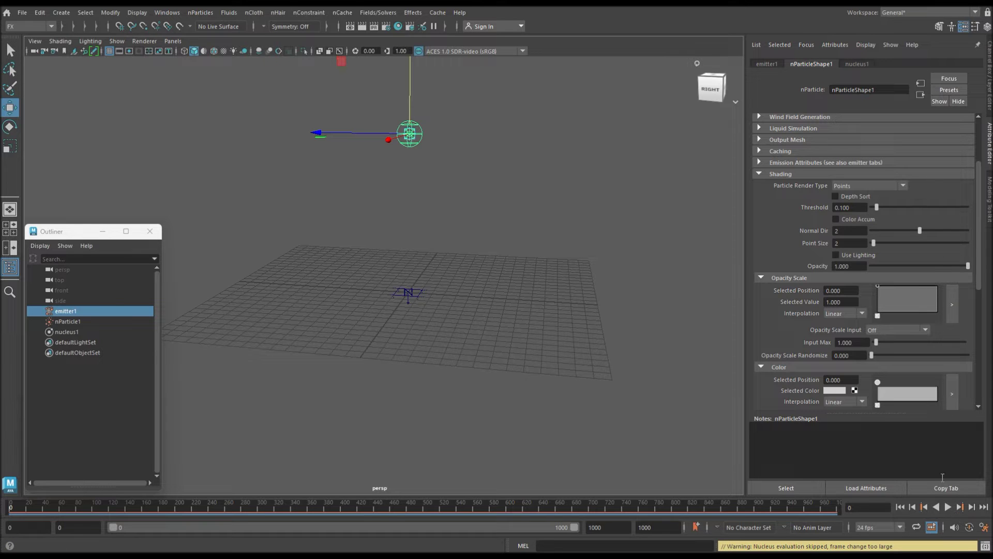
click(906, 183)
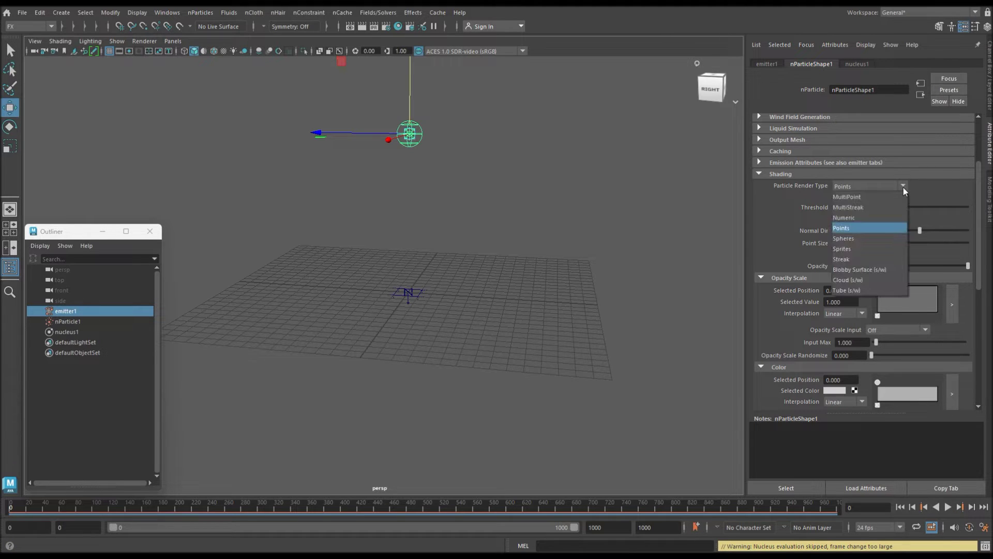
click(879, 291)
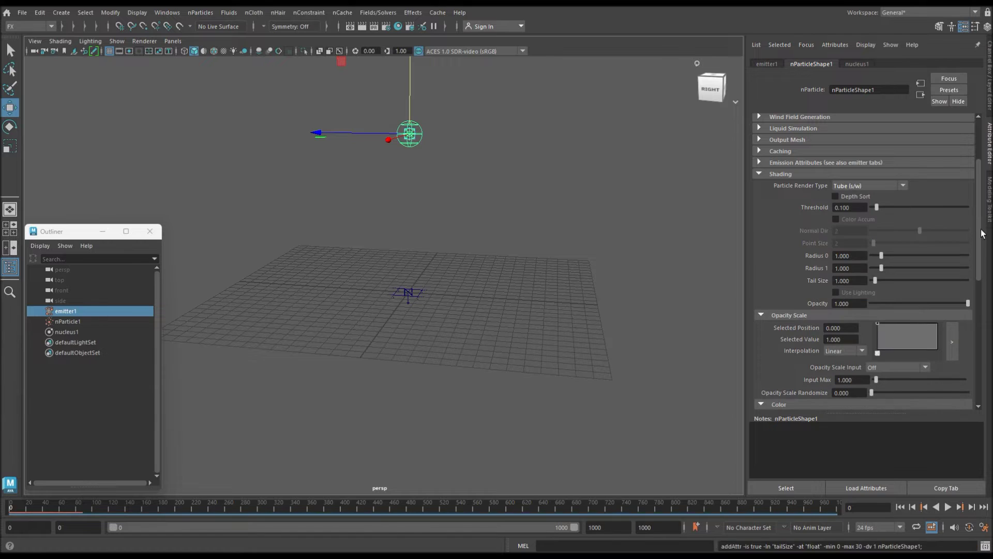
click(849, 268)
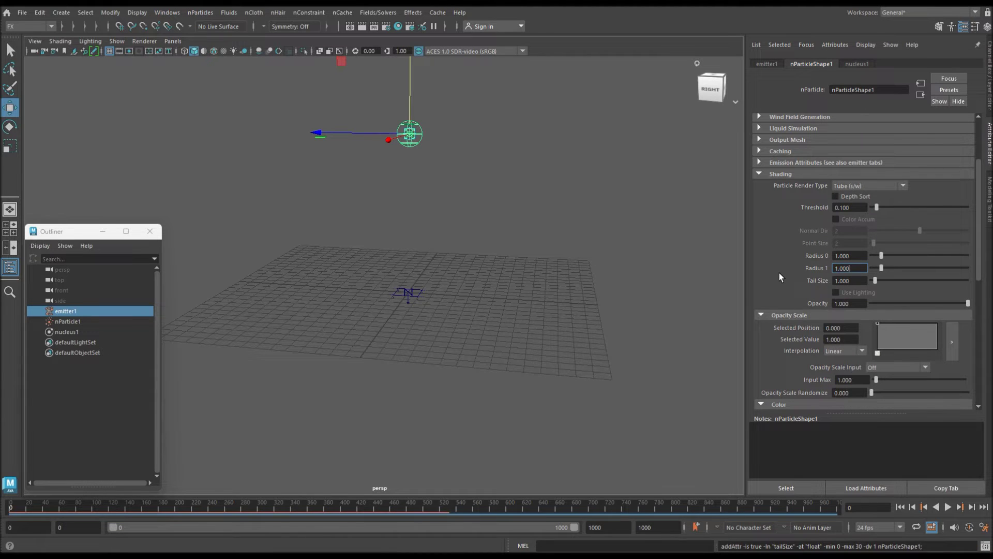
text(.0)
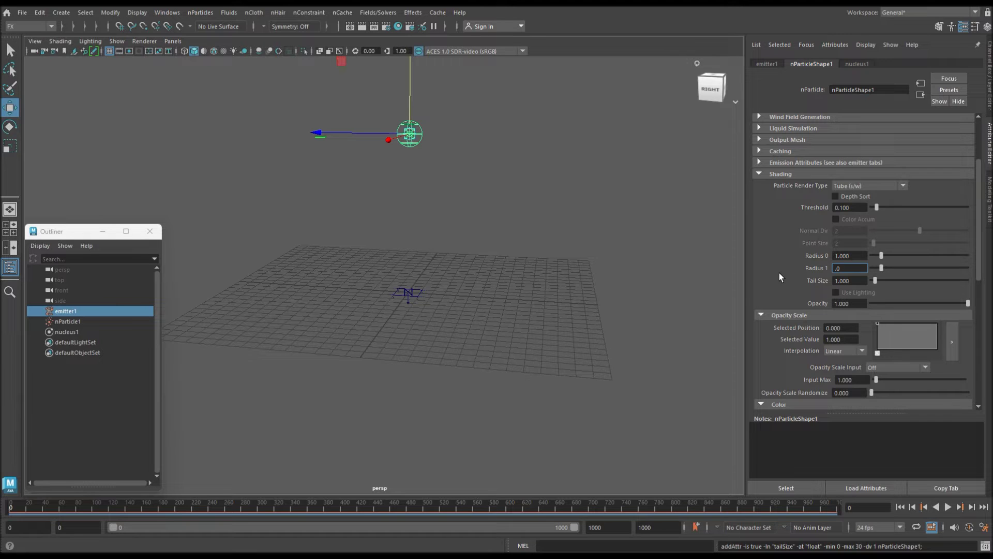
text(15)
key(Return)
Set the tube Radius 0 to 0.001 and Tail Size to 4.
click(857, 255)
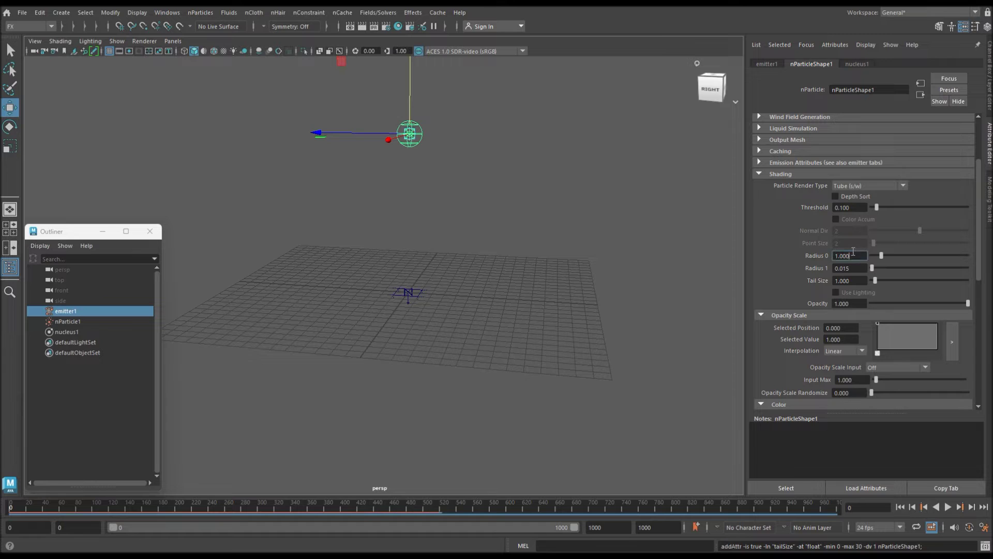
key(BackSpace)
text(.001)
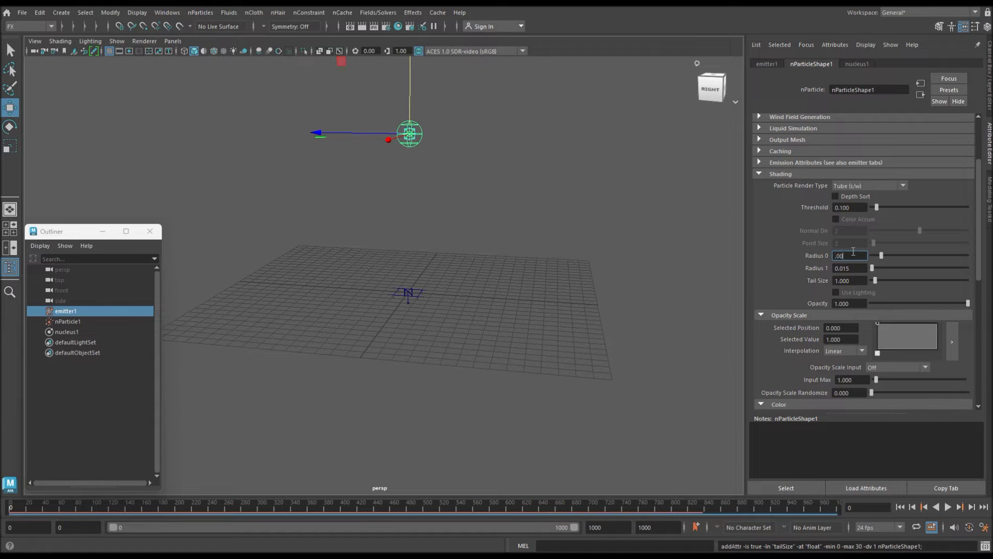
key(Return)
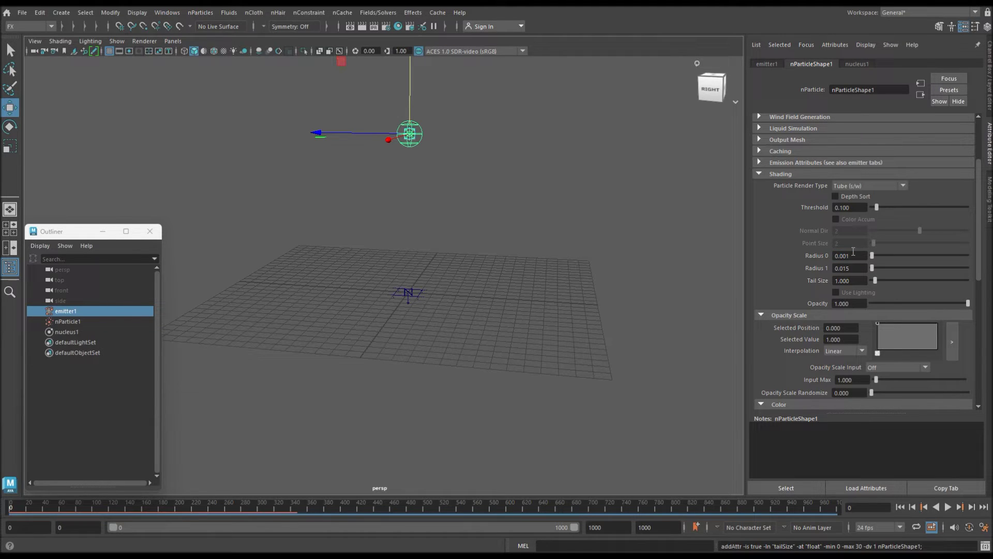
click(853, 280)
double_click(853, 281)
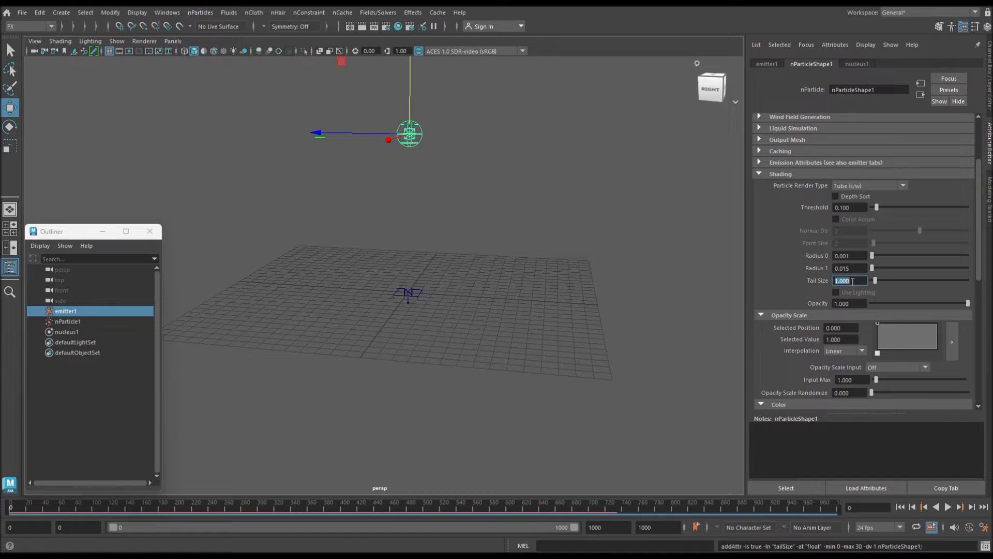
text(4)
key(Return)
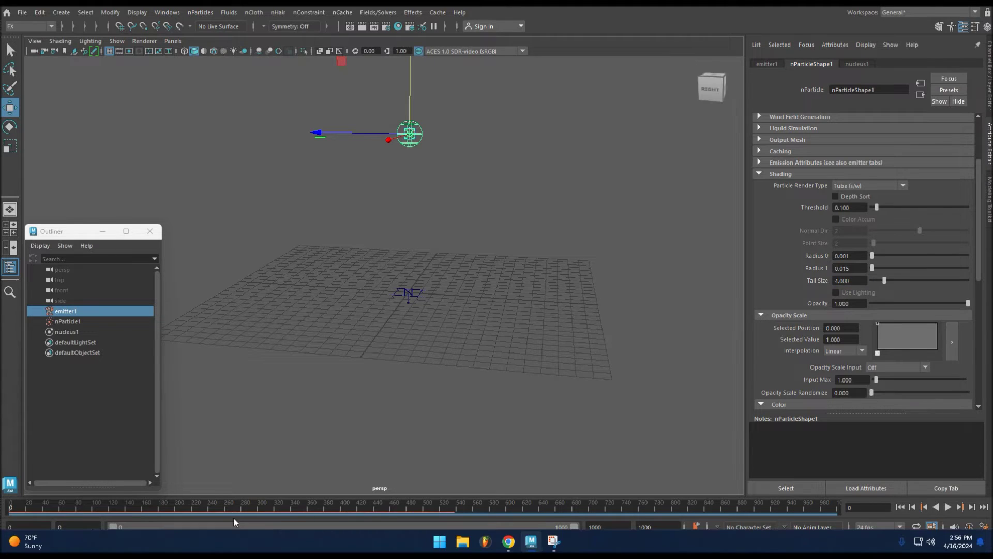
click(948, 507)
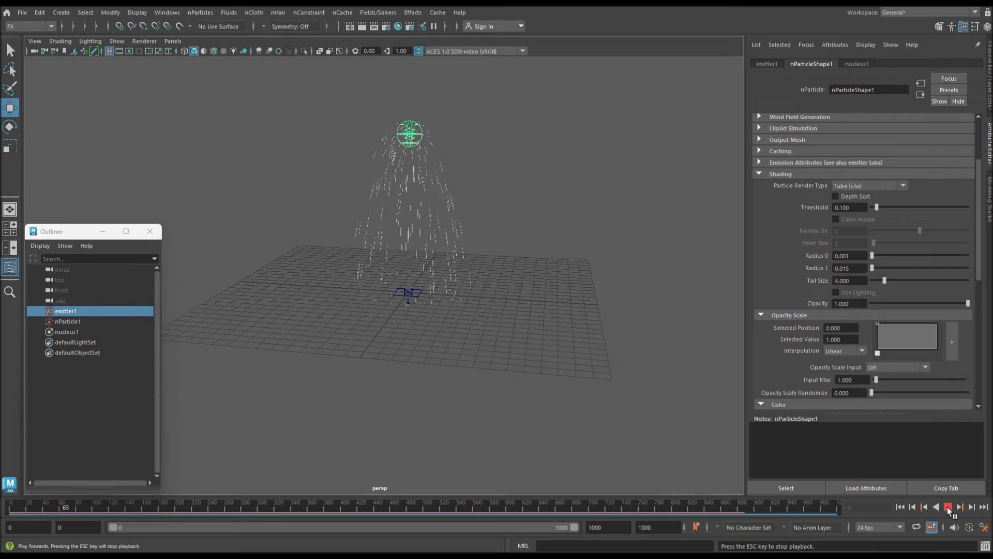
alt+drag(502, 250, 561, 254)
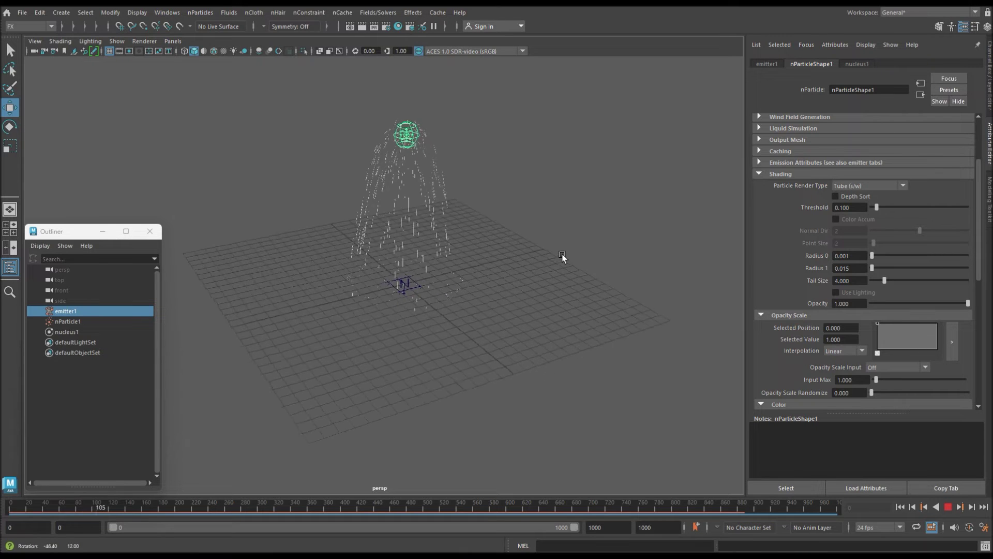
alt+right_drag(551, 141, 568, 248)
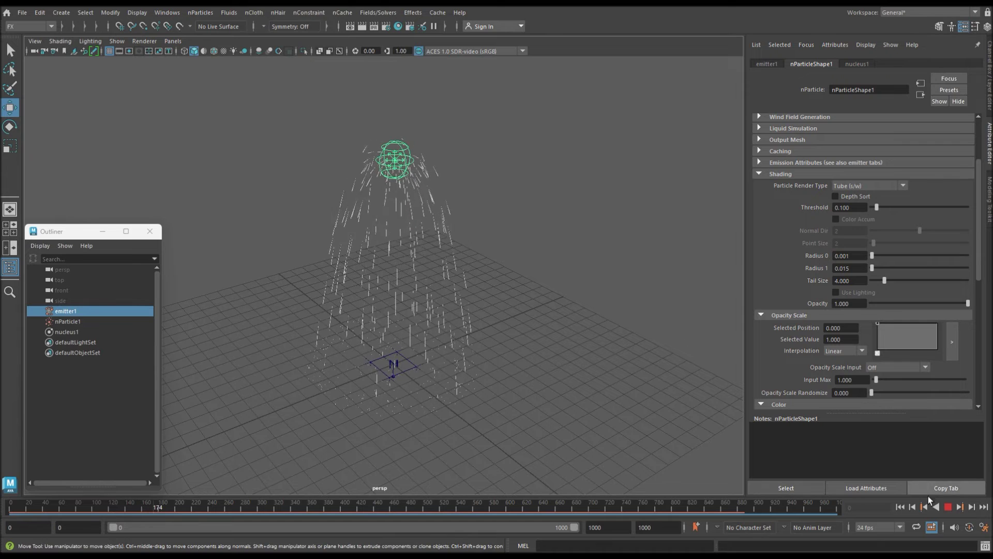
click(948, 506)
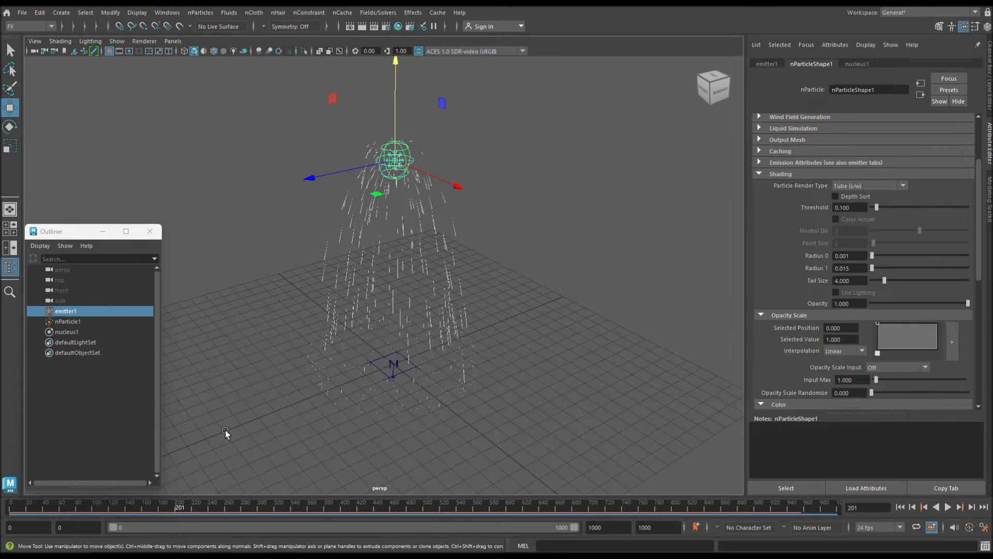
click(11, 507)
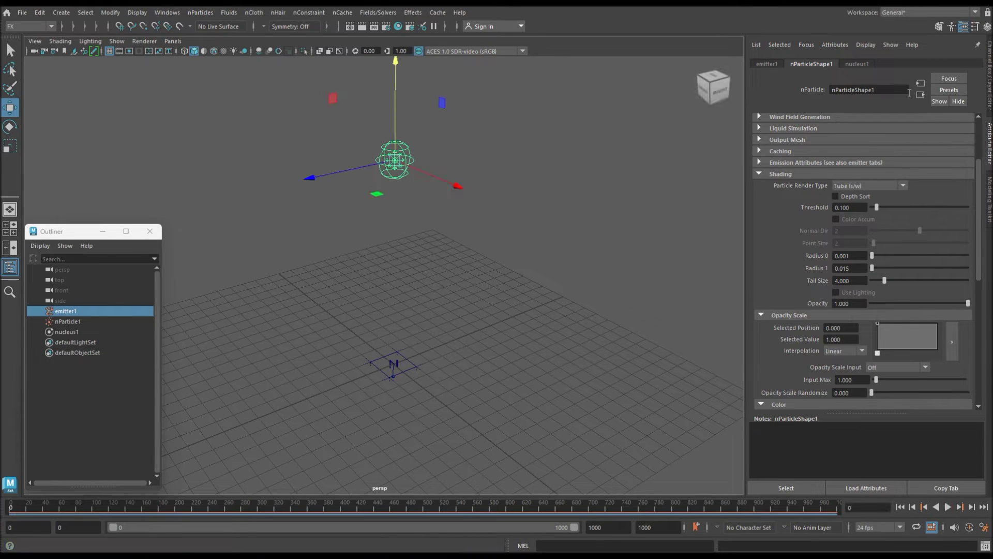
click(765, 64)
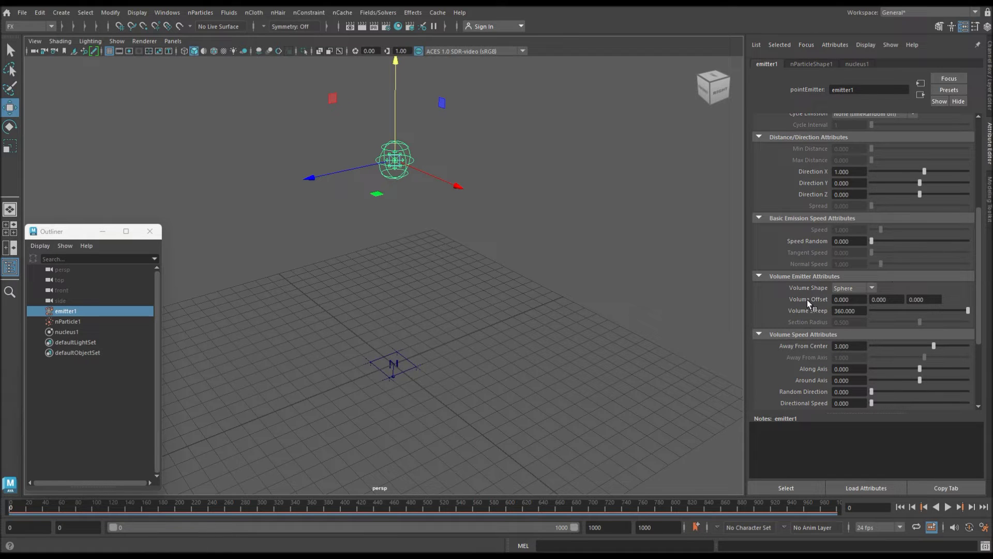
Raise emitter1's Away From Center speed to 4 and return to nParticleShape1's shading.
scroll(863, 301, up, 2)
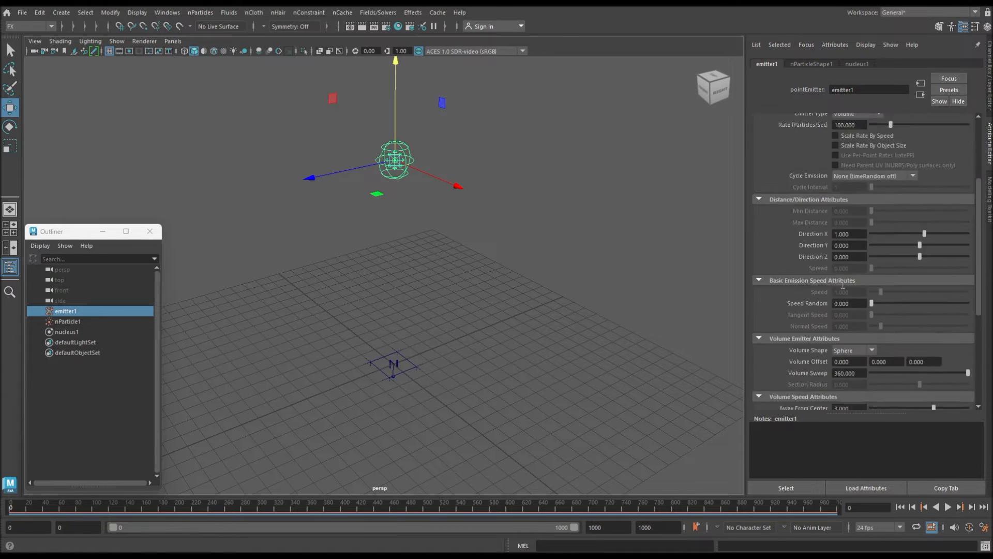
scroll(841, 294, down, 3)
click(857, 314)
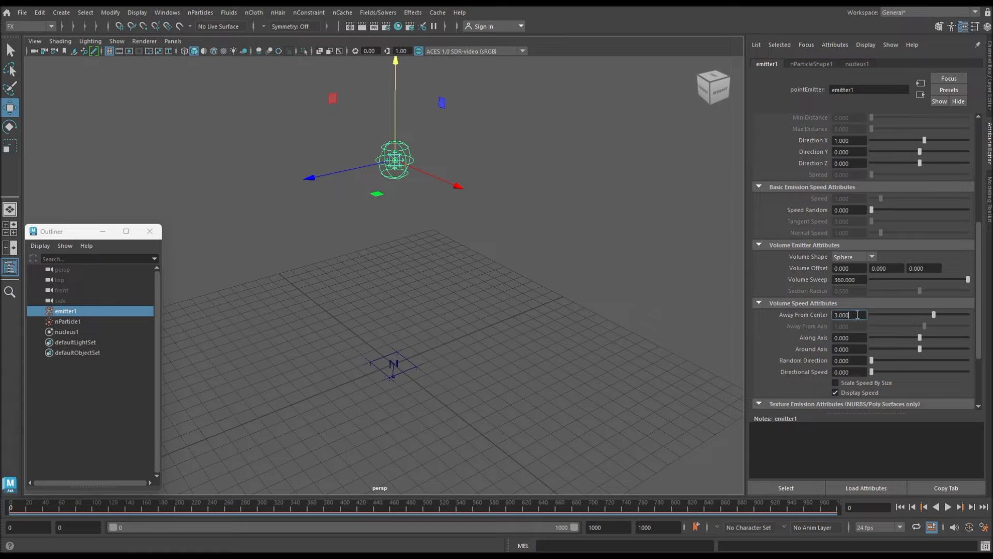
key(Return)
text(4)
key(Return)
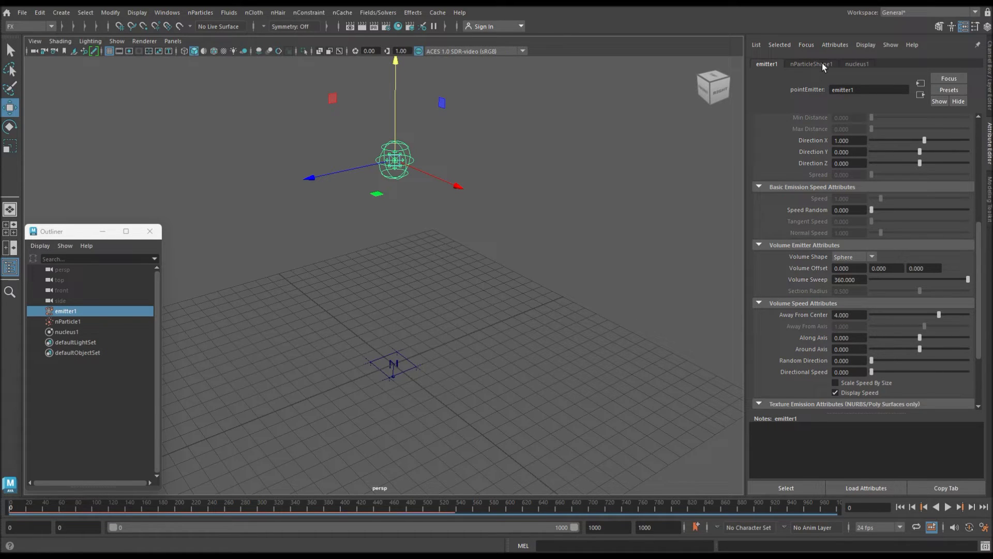
click(828, 64)
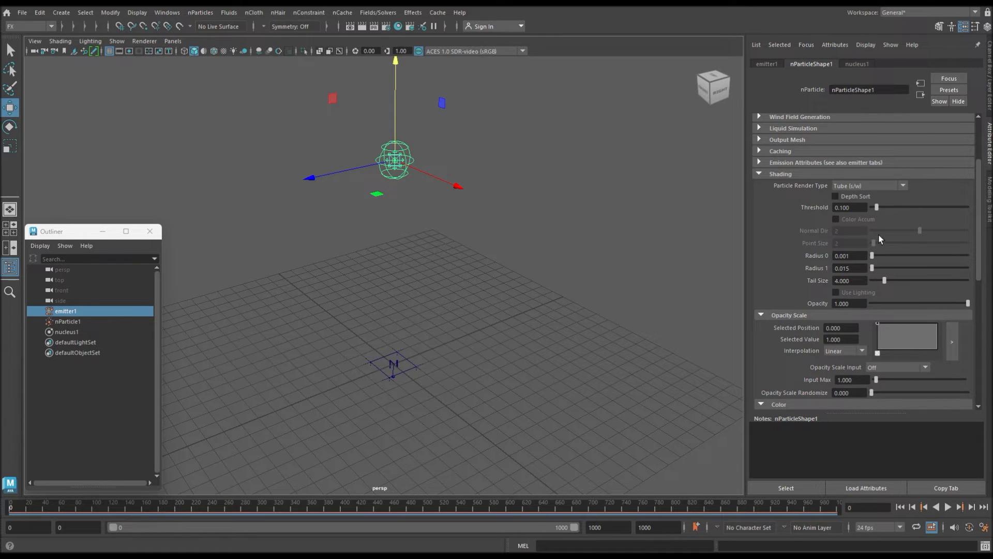
Colour the nParticles pale tan (H 40.8, S 0.51, V 1.0) and play the simulation.
scroll(869, 280, down, 5)
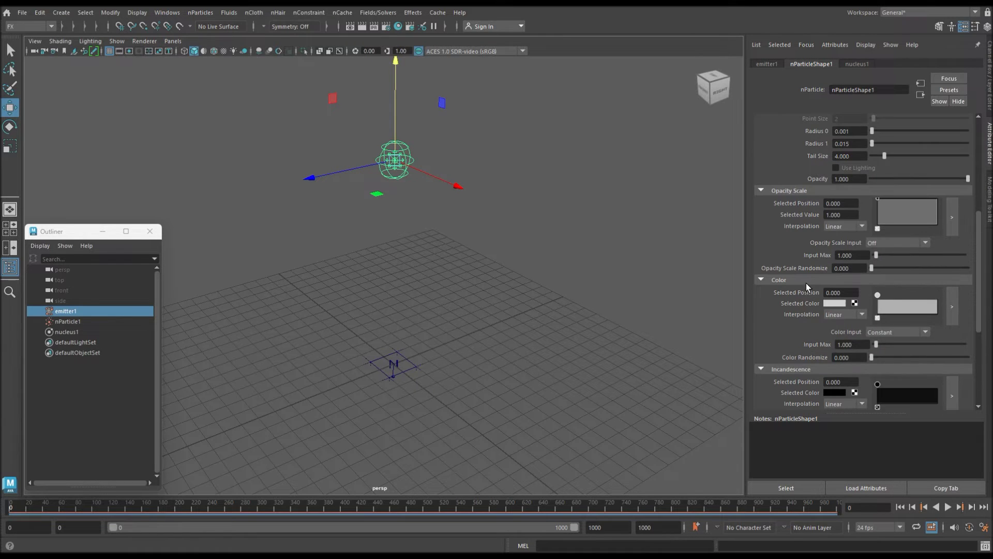
click(838, 306)
drag(941, 306, 936, 294)
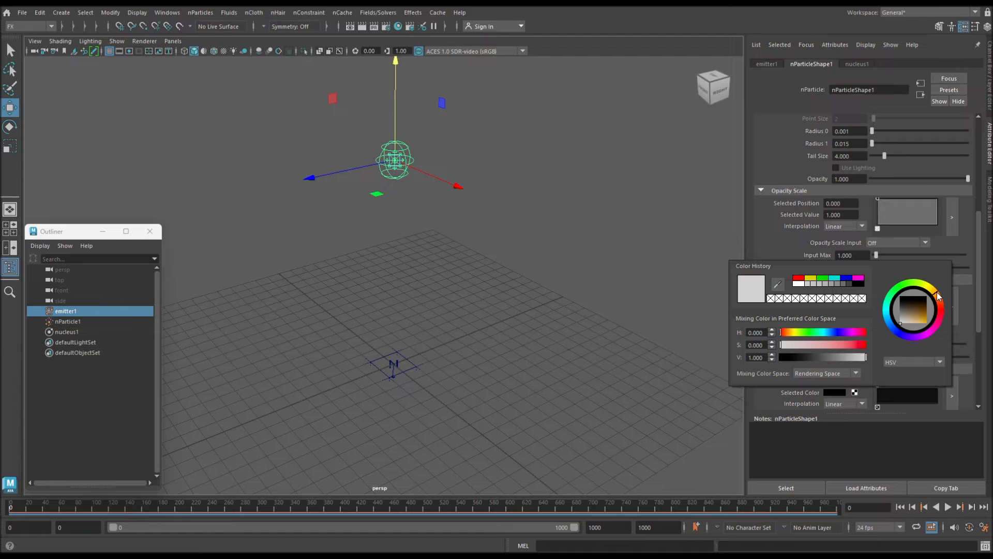
drag(920, 321, 915, 335)
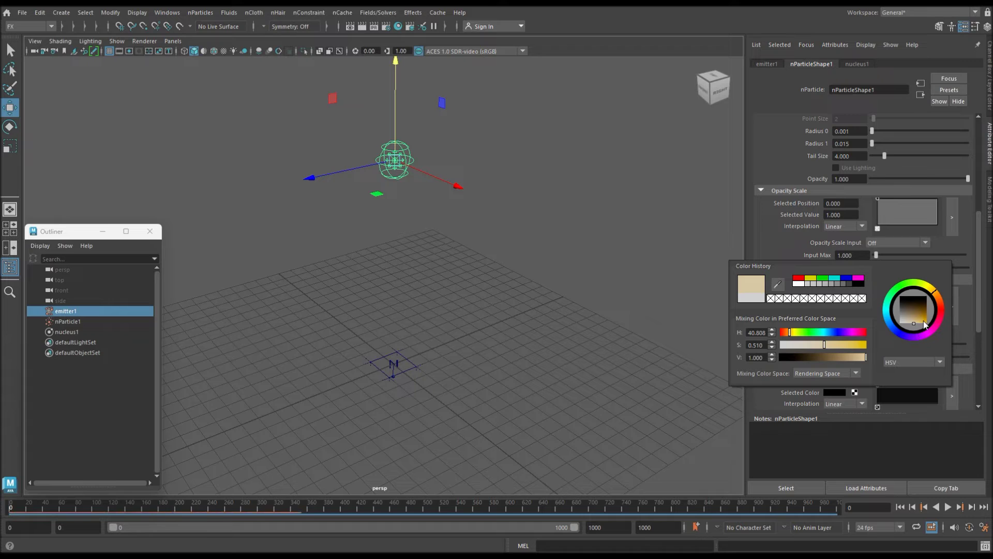
click(948, 507)
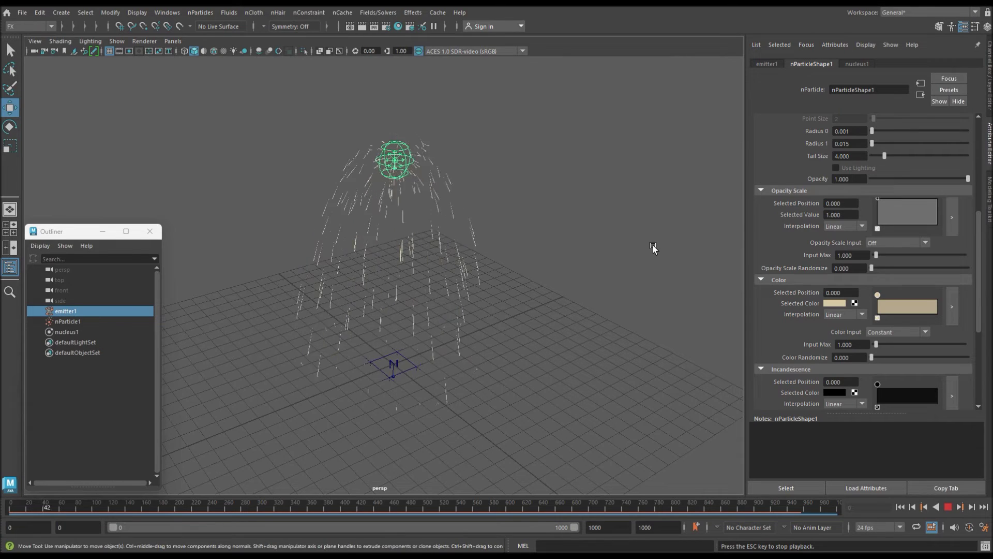
Orbit to a front view of the tan spark spray, stop playback at frame 482, and deselect.
alt+drag(570, 217, 192, 203)
alt+drag(185, 203, 177, 203)
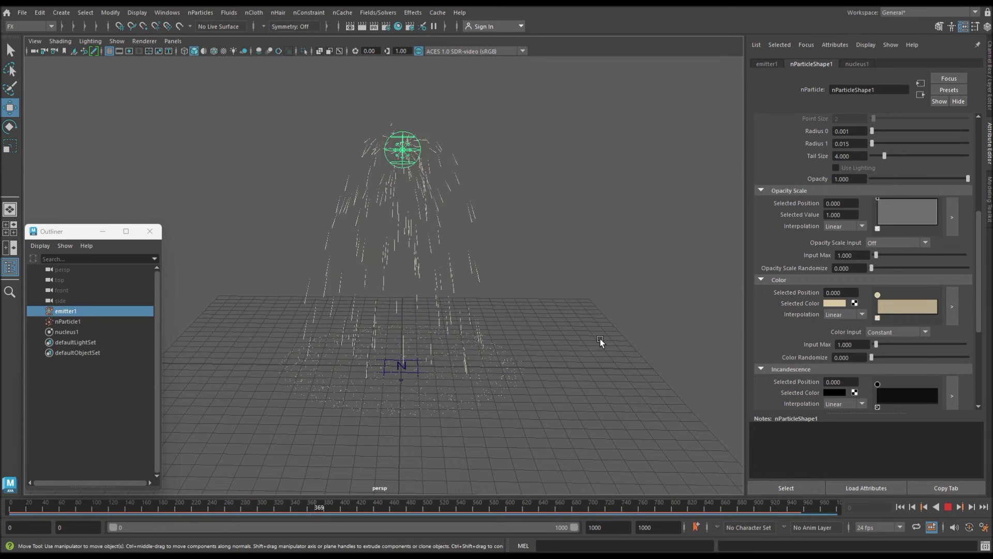
click(948, 507)
click(608, 232)
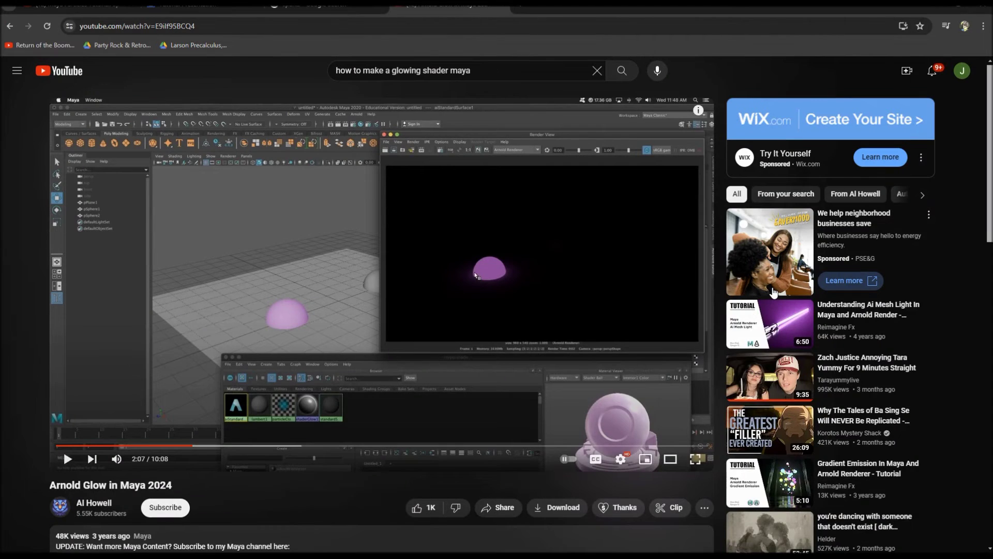
key(ctrl+t)
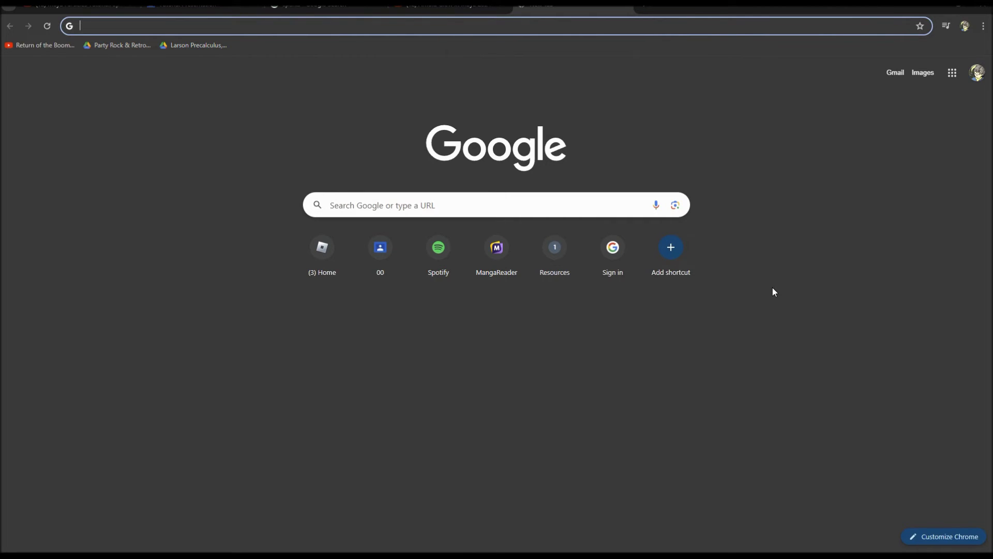
Search Google Images for 'sparks welding' and preview the Baison Laser weld-spark photo.
text(sparks w)
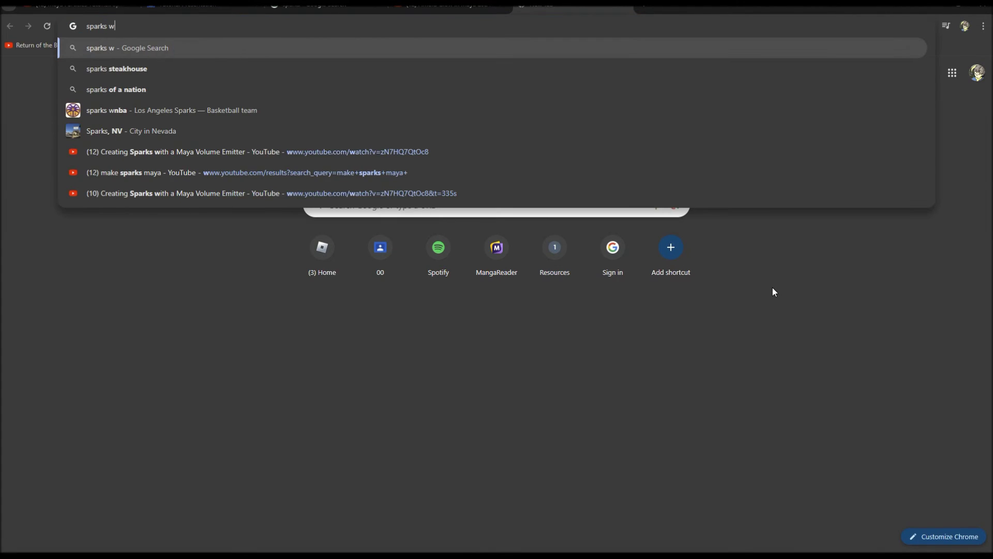
text(elding)
key(Return)
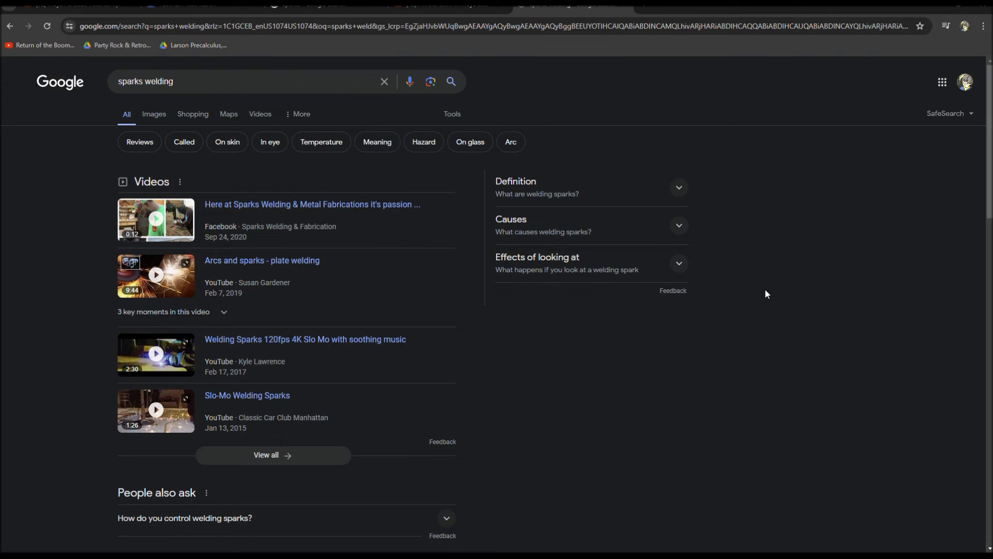
click(143, 108)
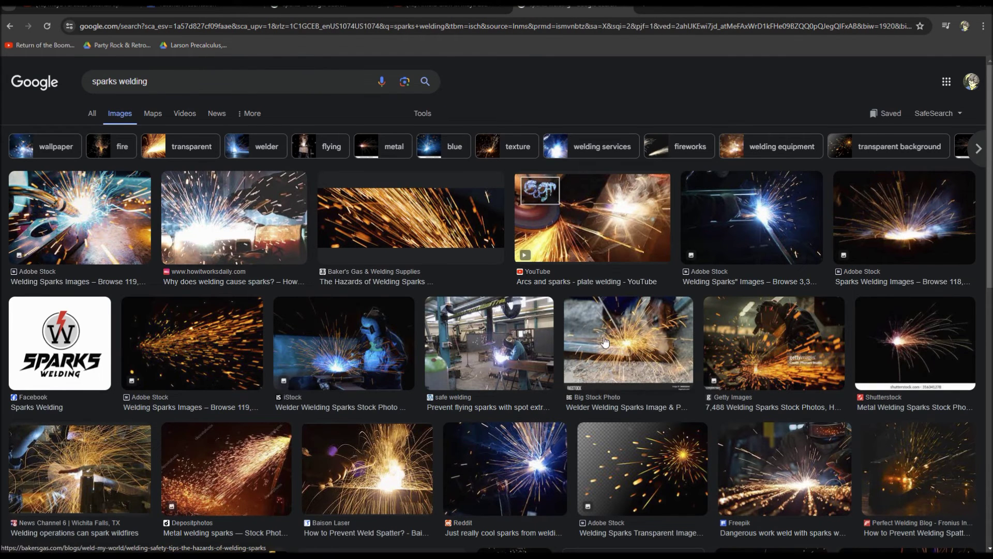
scroll(623, 357, down, 2)
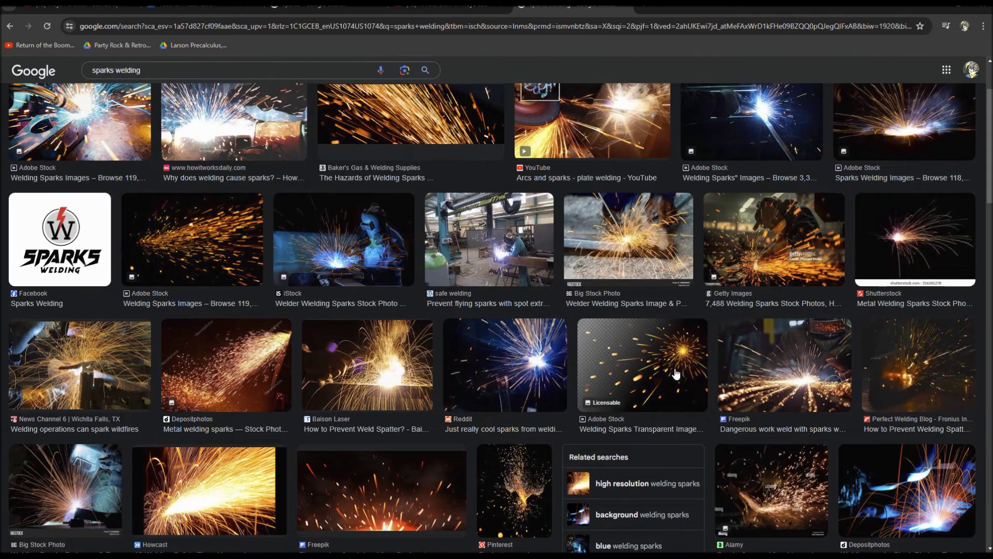
click(394, 373)
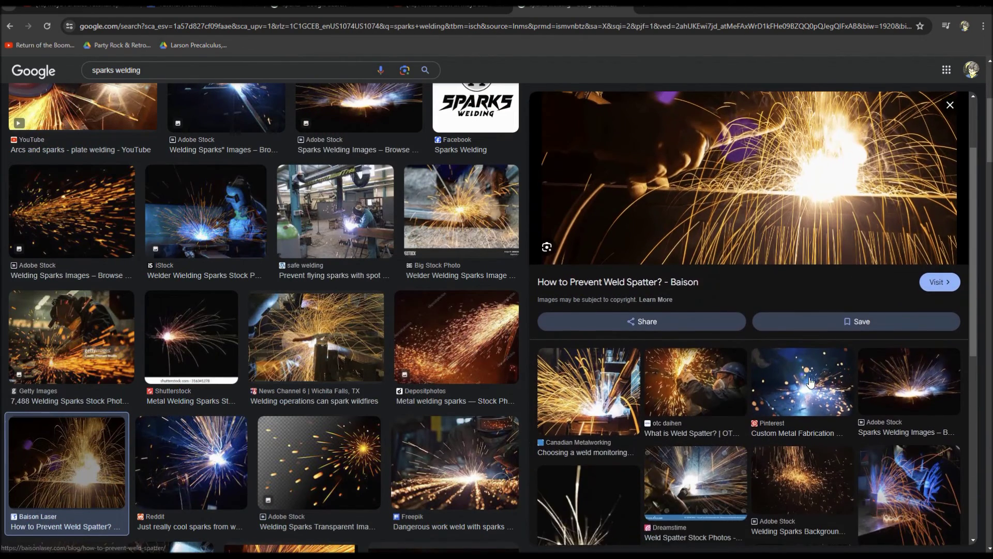
key(alt+Tab)
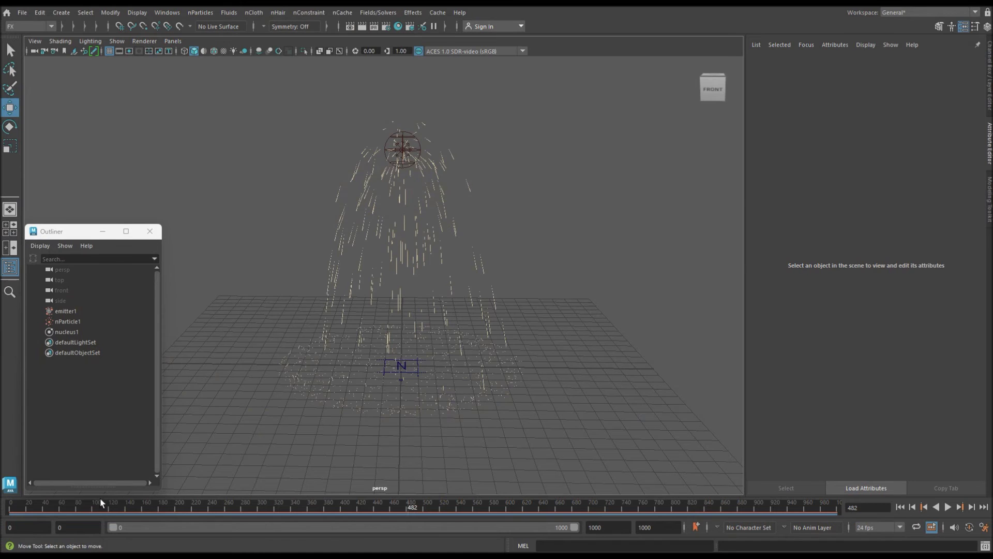
Replay the spark simulation from frame 0 and stop at frame 44.
drag(101, 499, 1, 511)
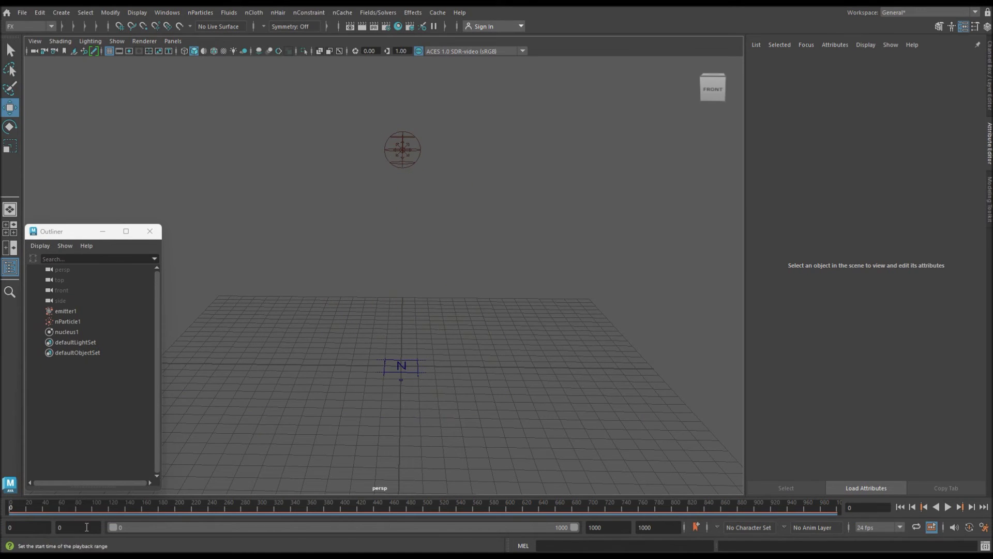
click(949, 507)
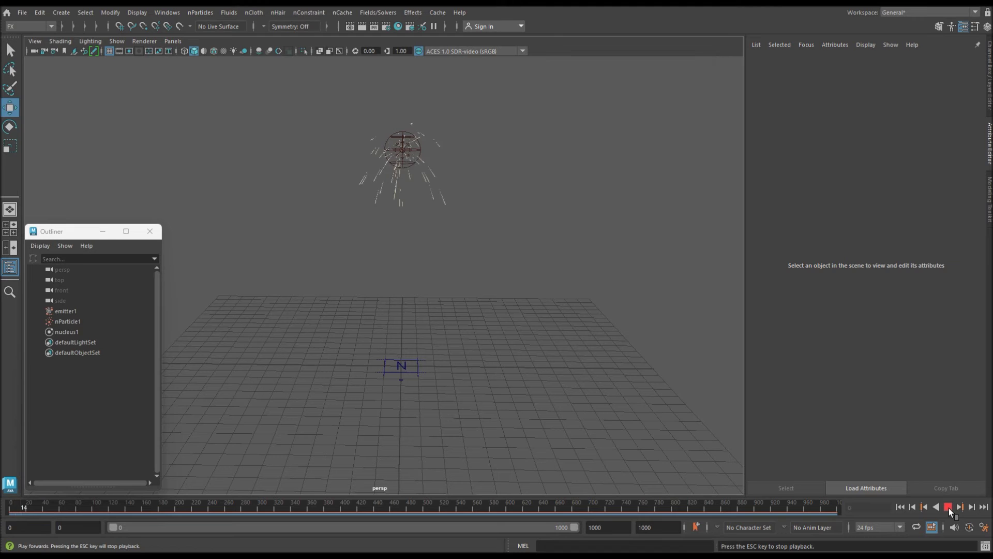
click(949, 508)
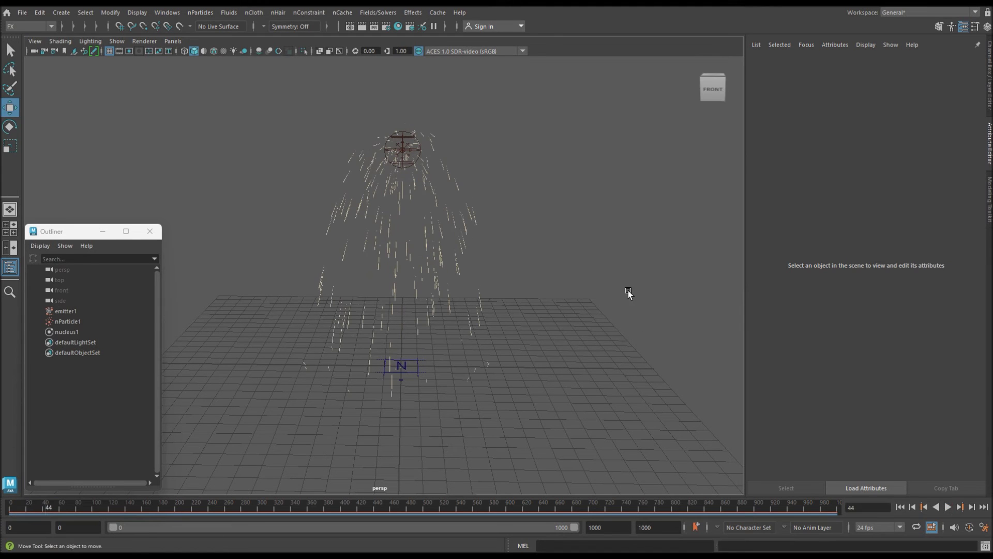
Select emitter1 and change its Away From Center speed from 4 to 6.
drag(595, 261, 342, 123)
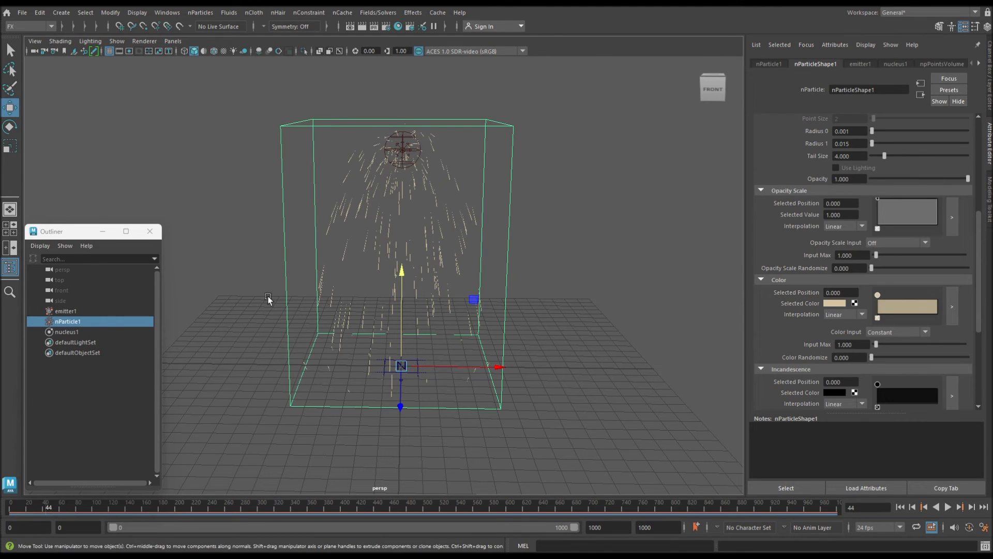
click(86, 312)
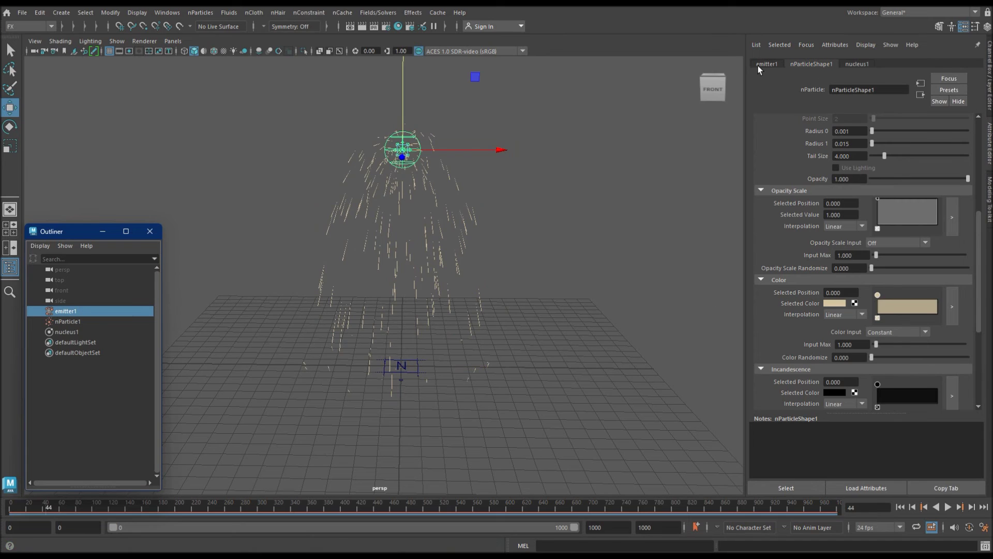
click(759, 66)
scroll(874, 226, up, 2)
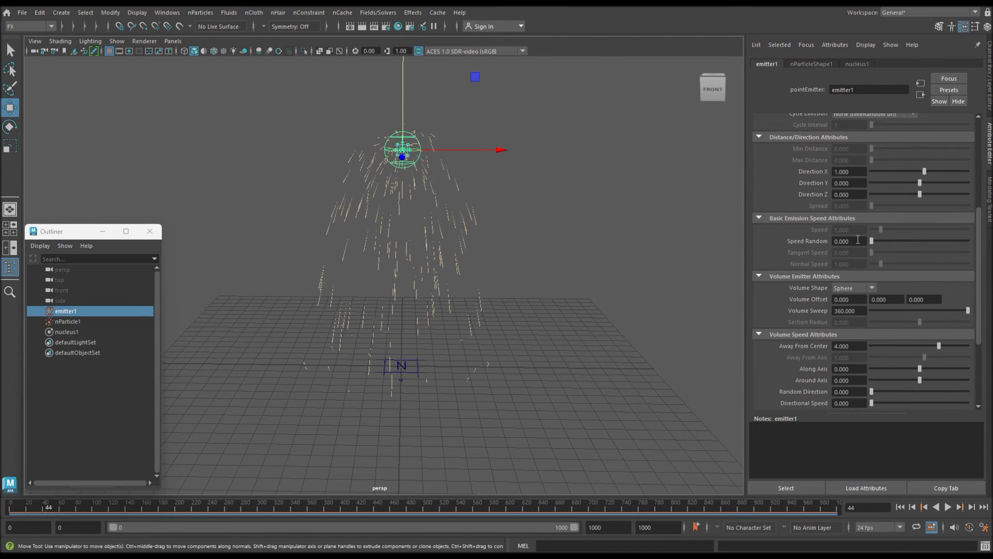
scroll(851, 302, down, 2)
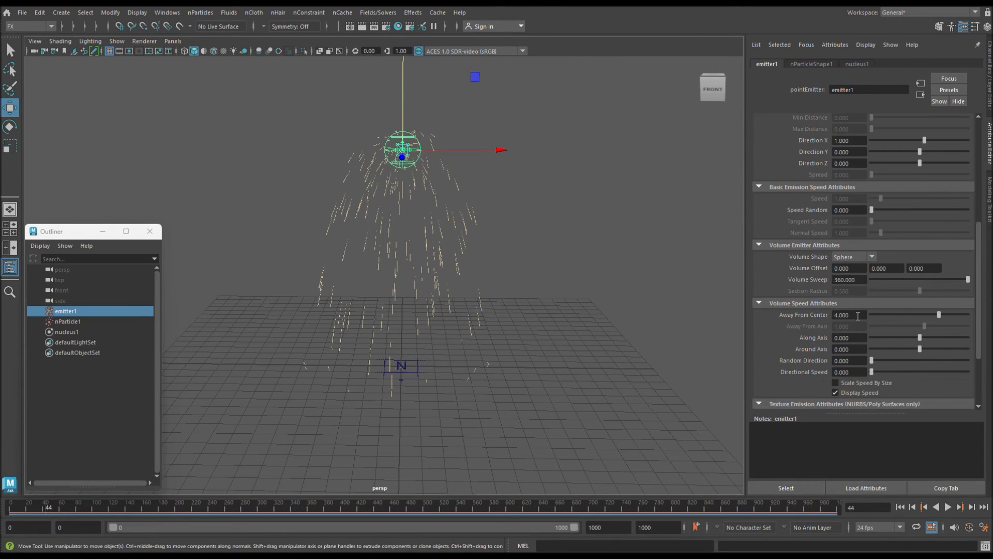
text(6)
key(Return)
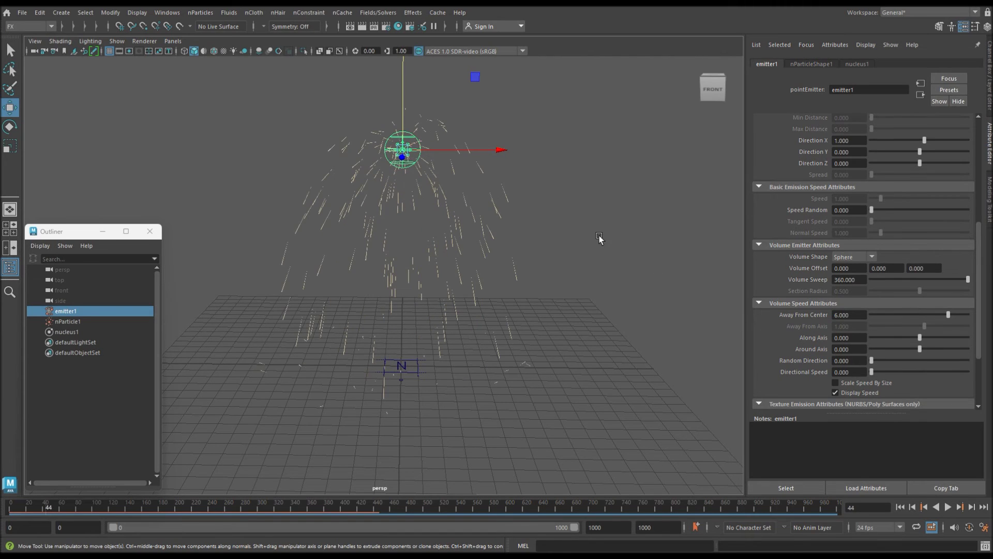